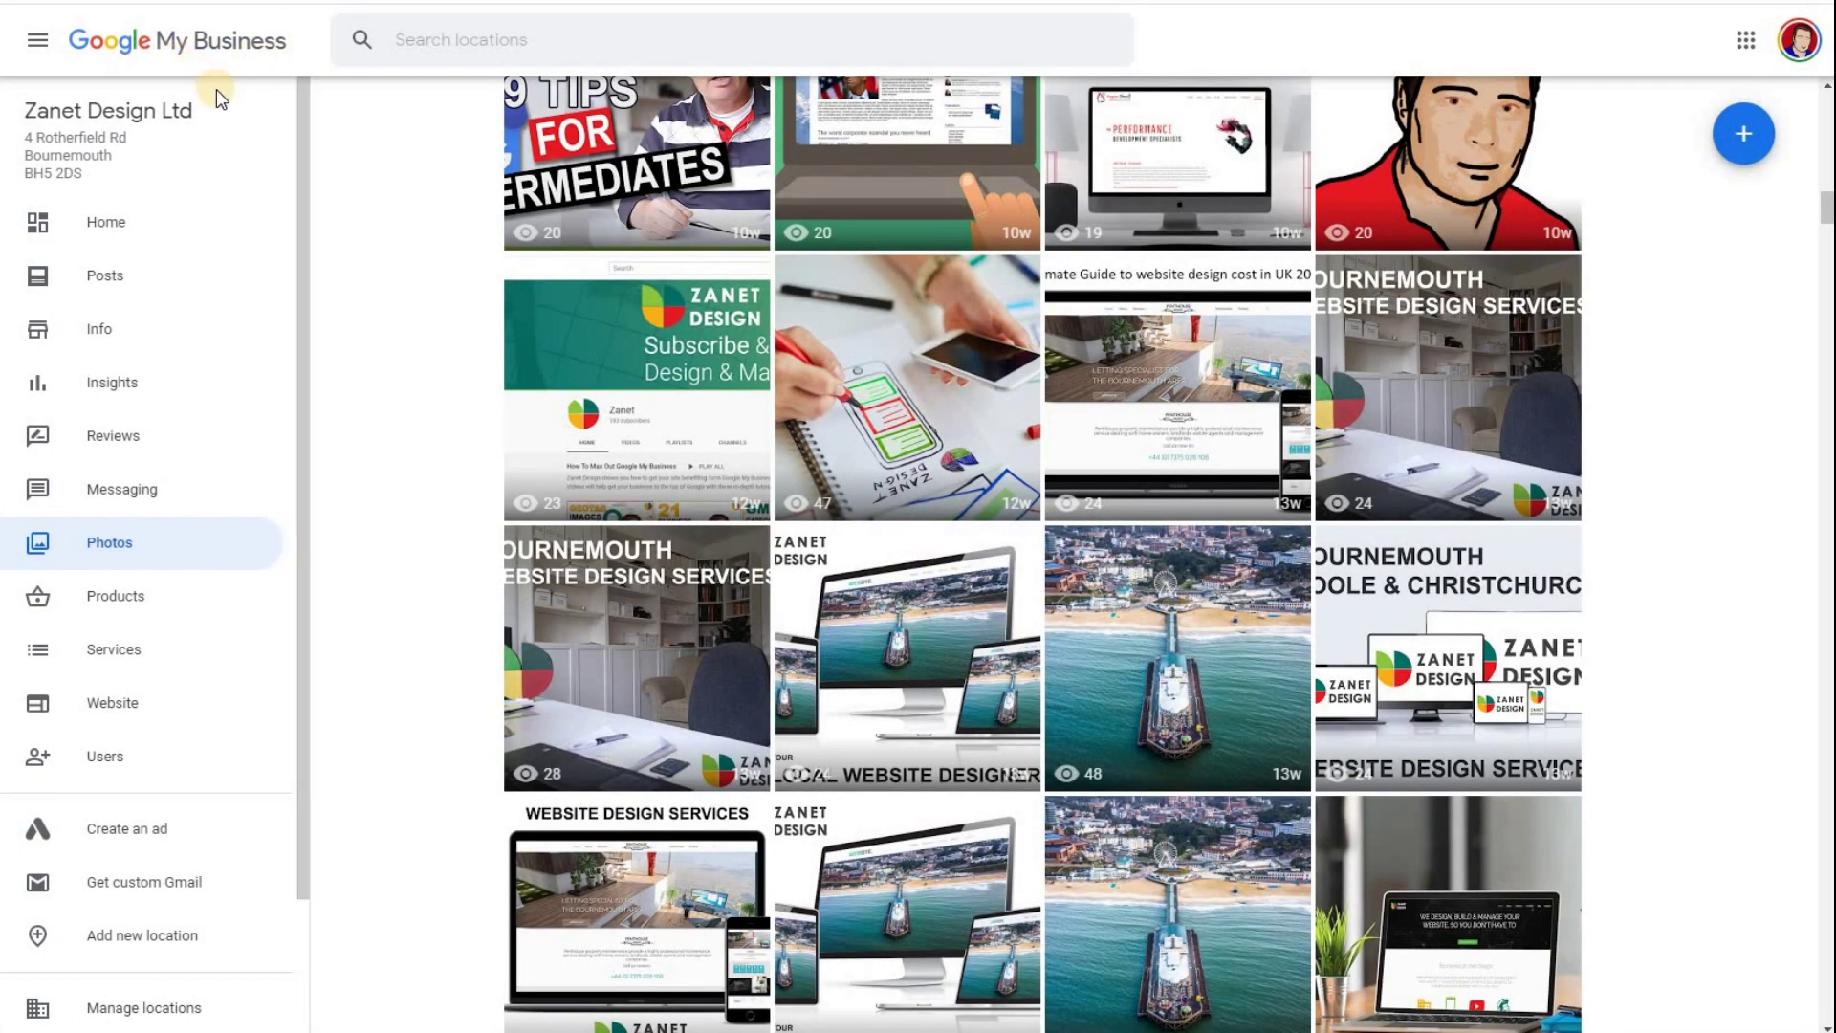
Go to the business Home dashboard and open Manage photos under Latest customer photos.
left_click(105, 545)
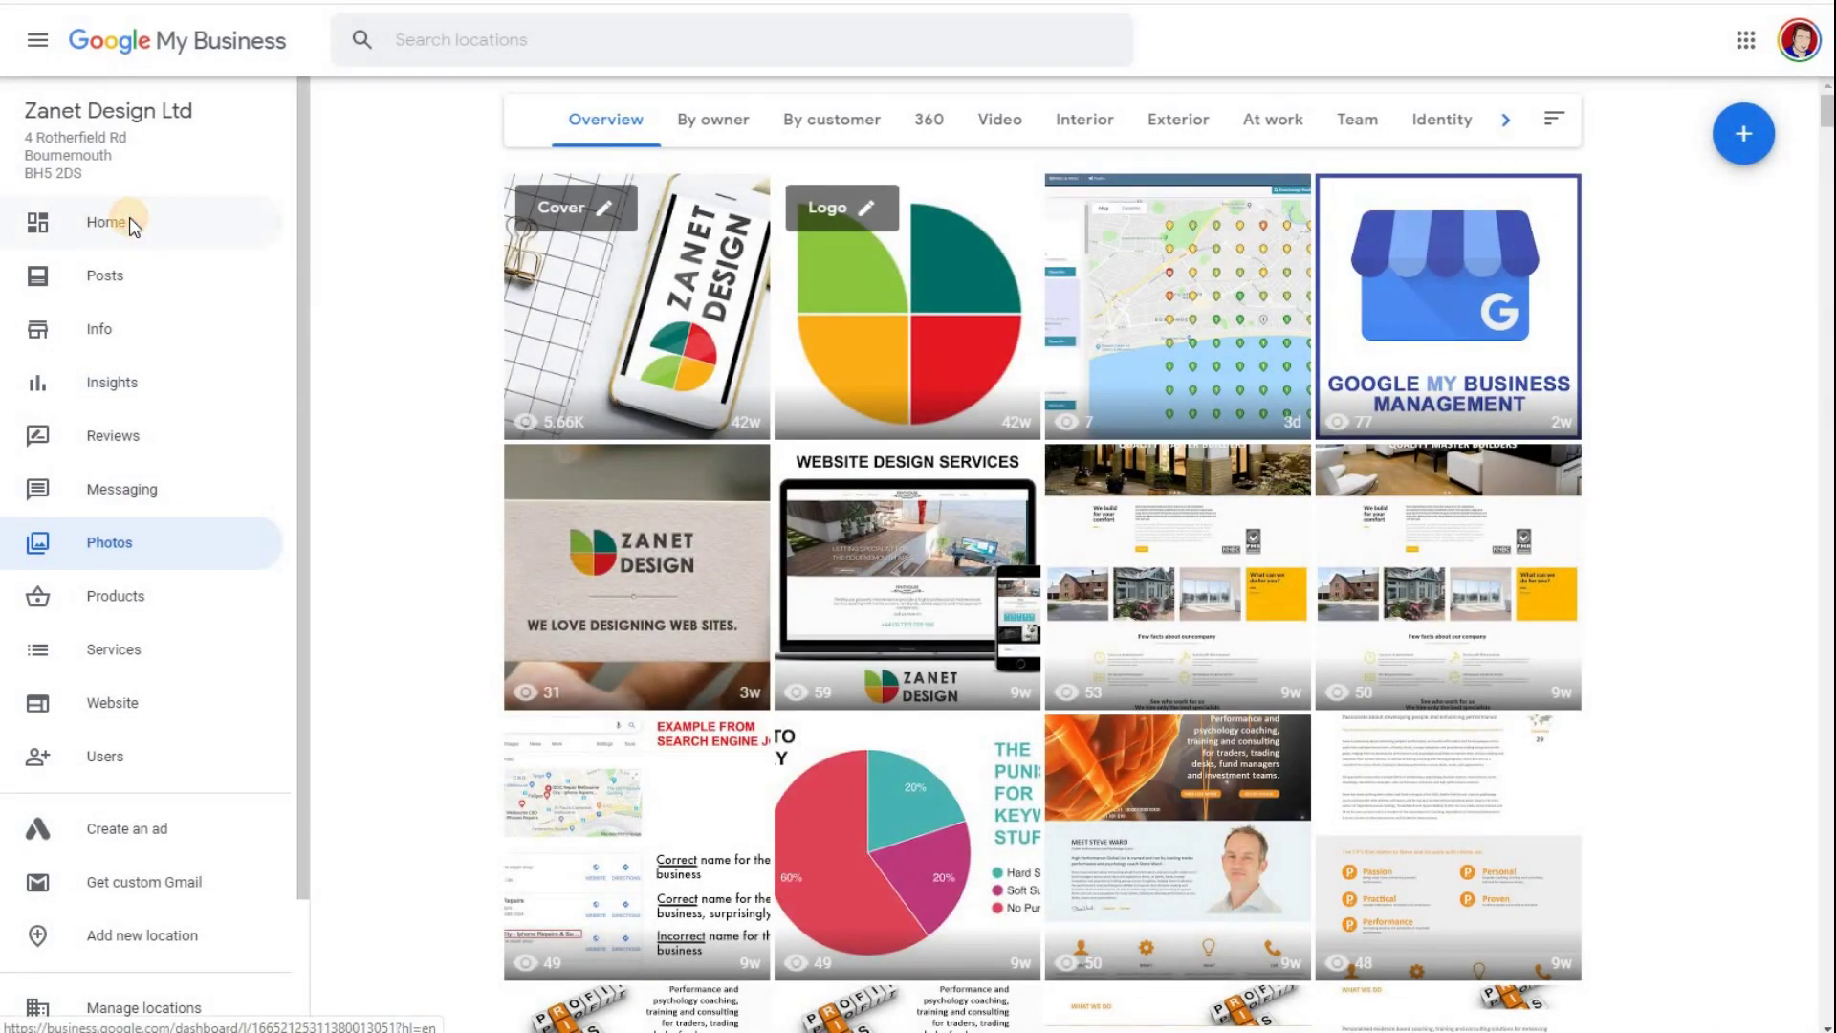
left_click(107, 221)
scroll(478, 335, "down", 7)
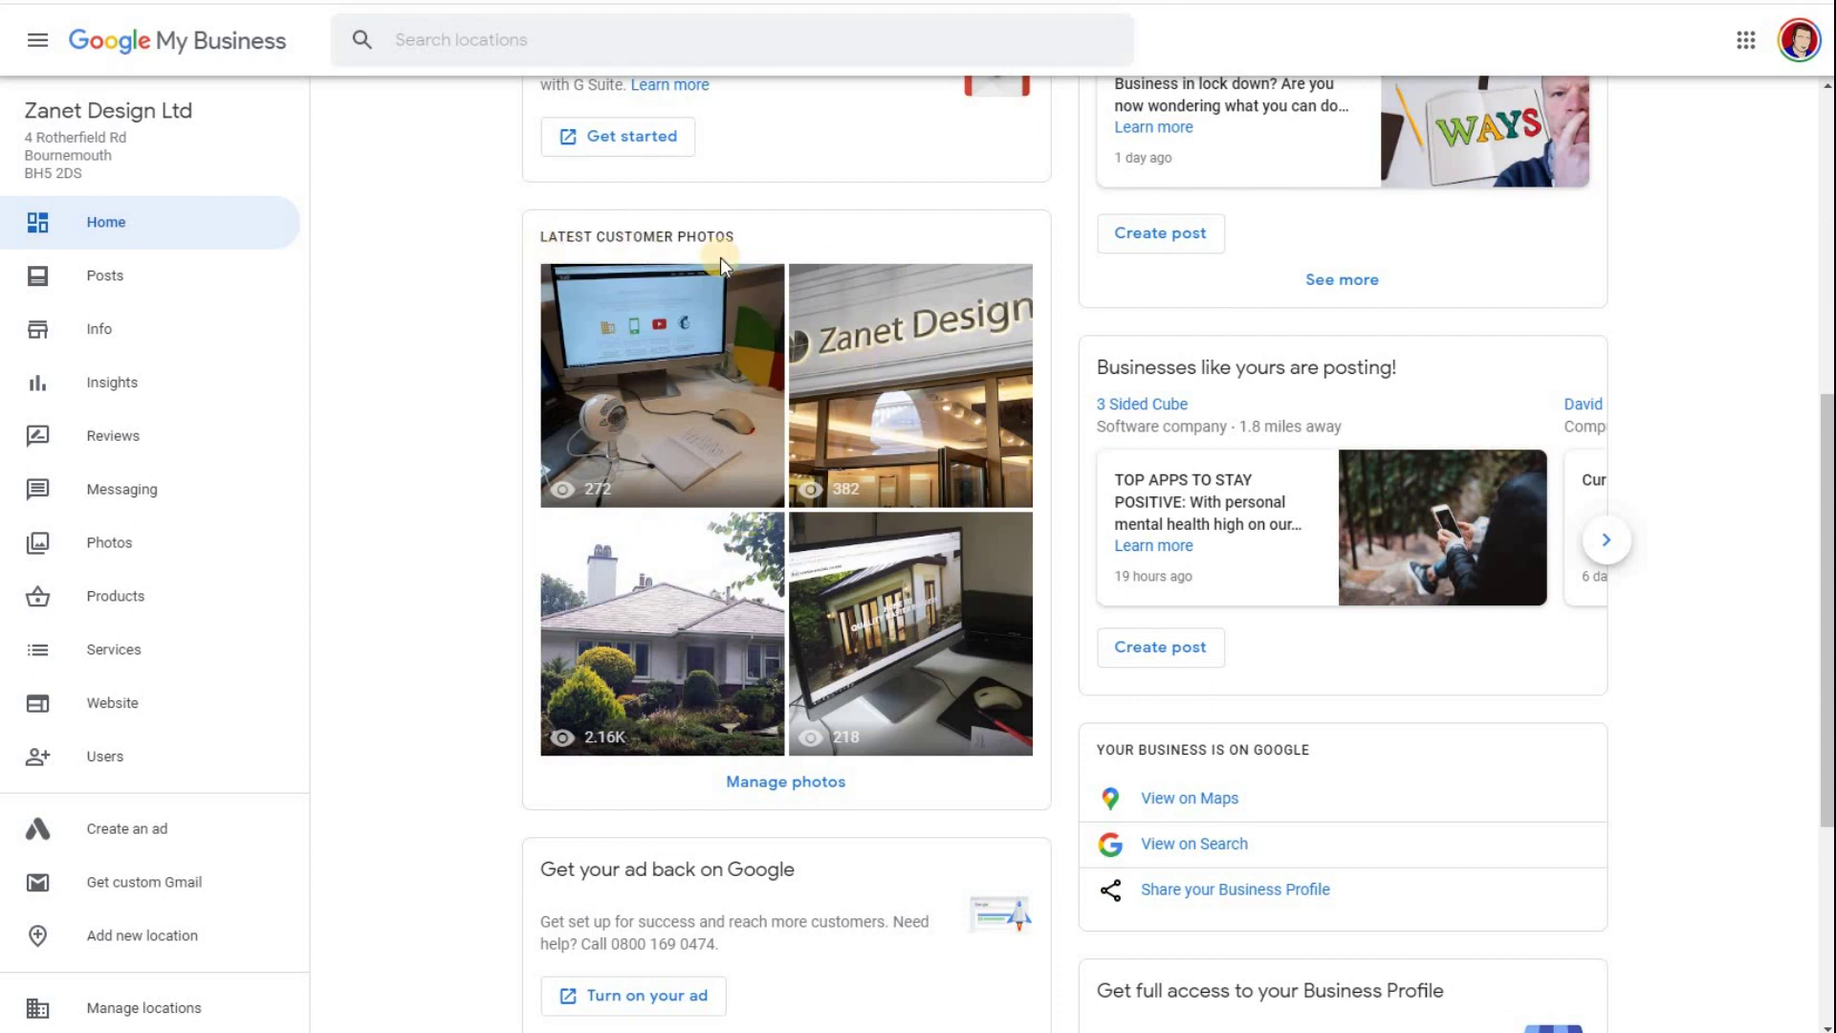
left_click(776, 786)
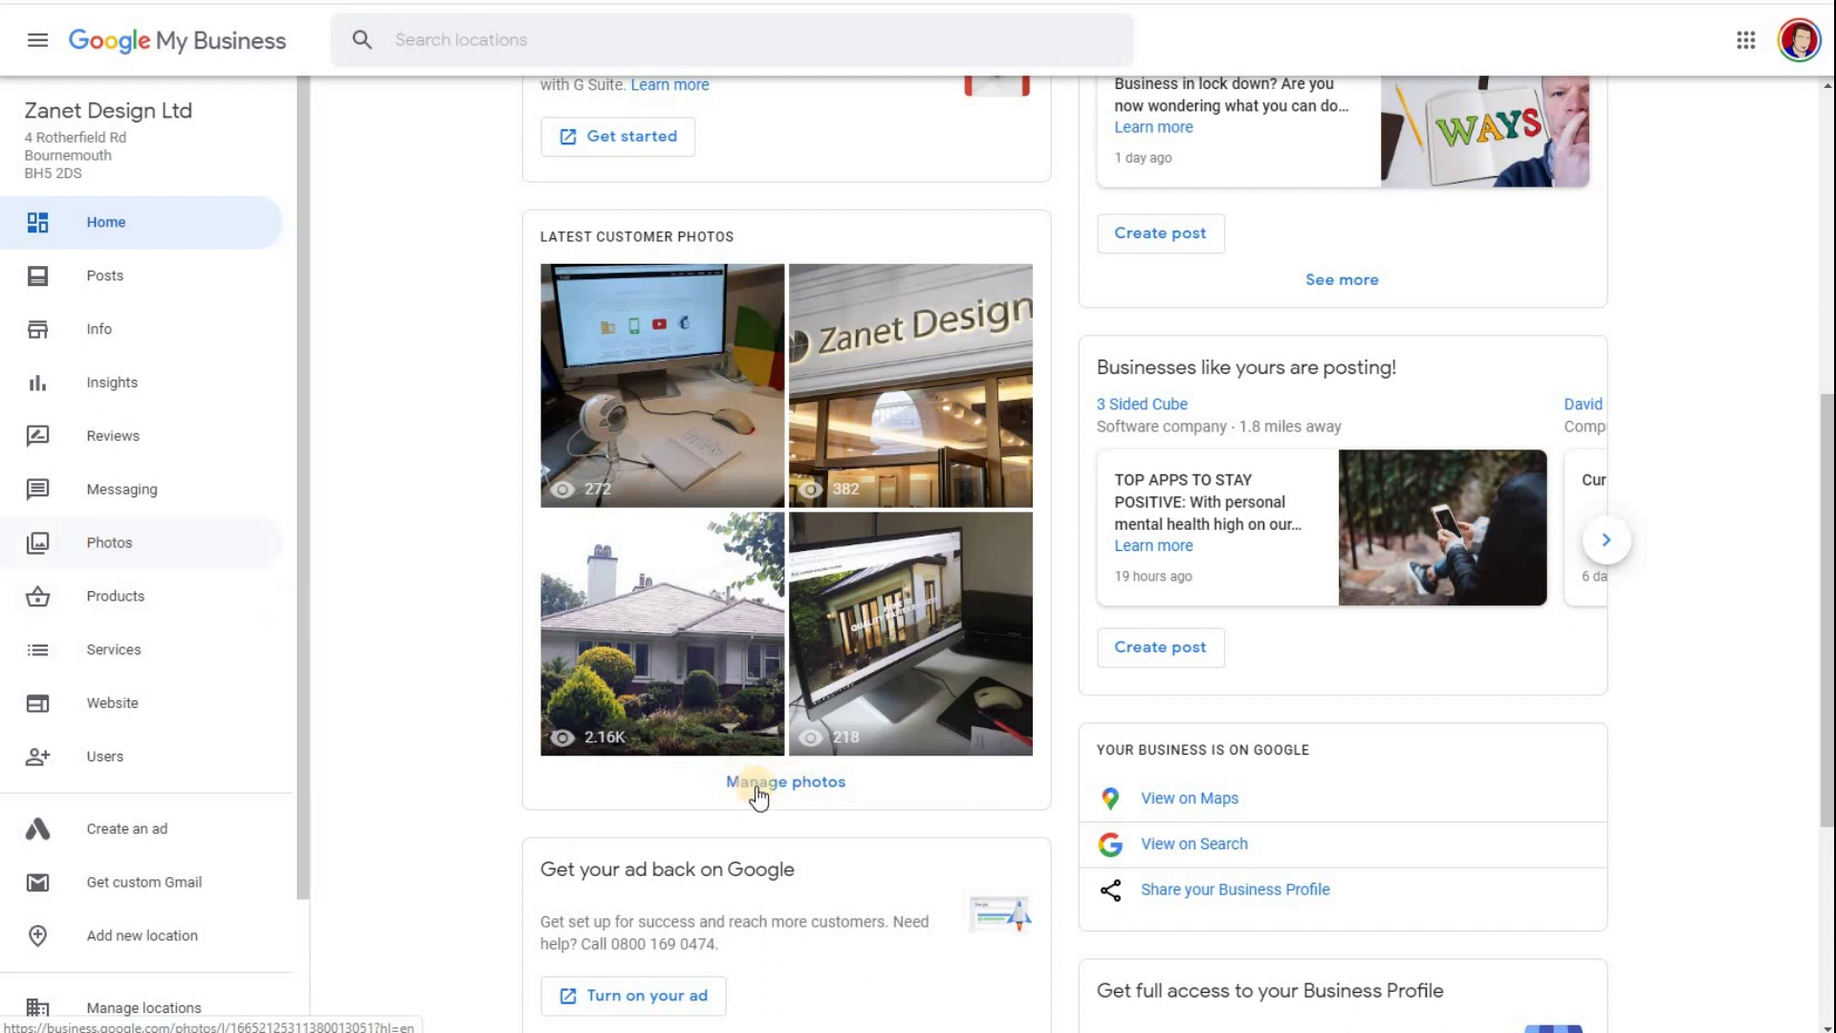
Open the Zanet Design Ltd photos page from the business panel.
left_click(776, 781)
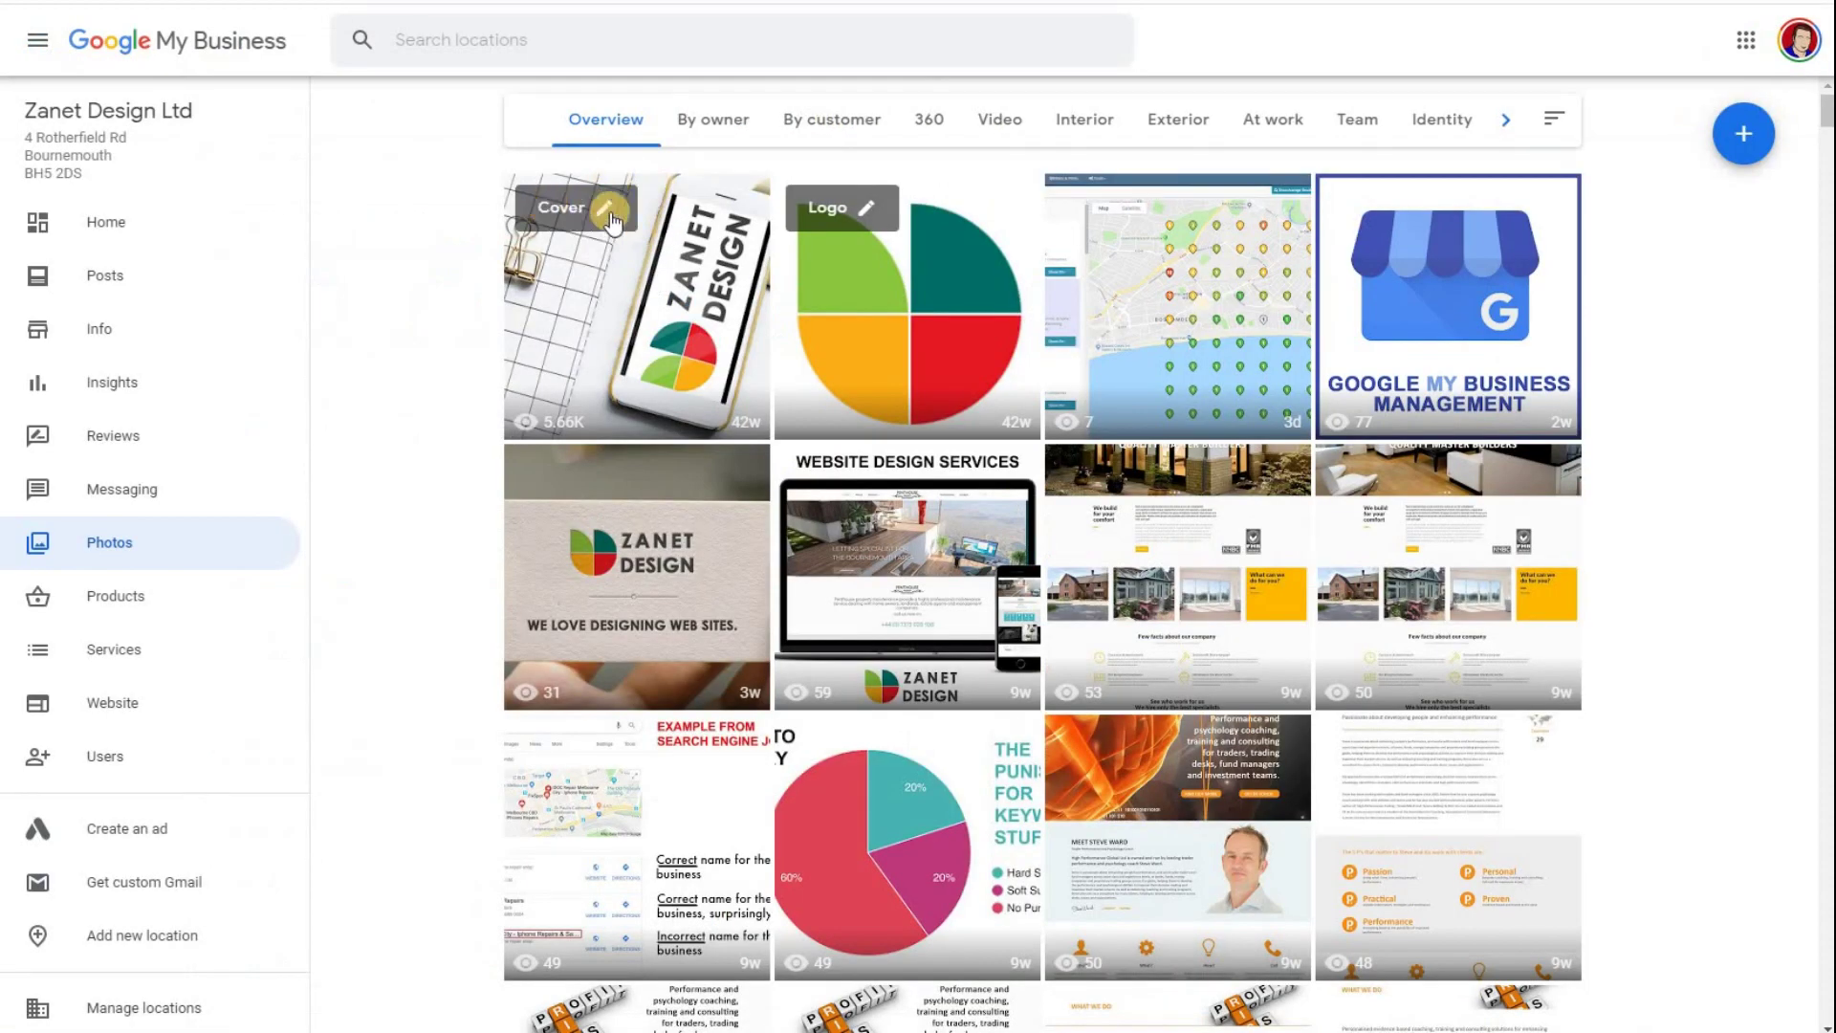
left_click(602, 217)
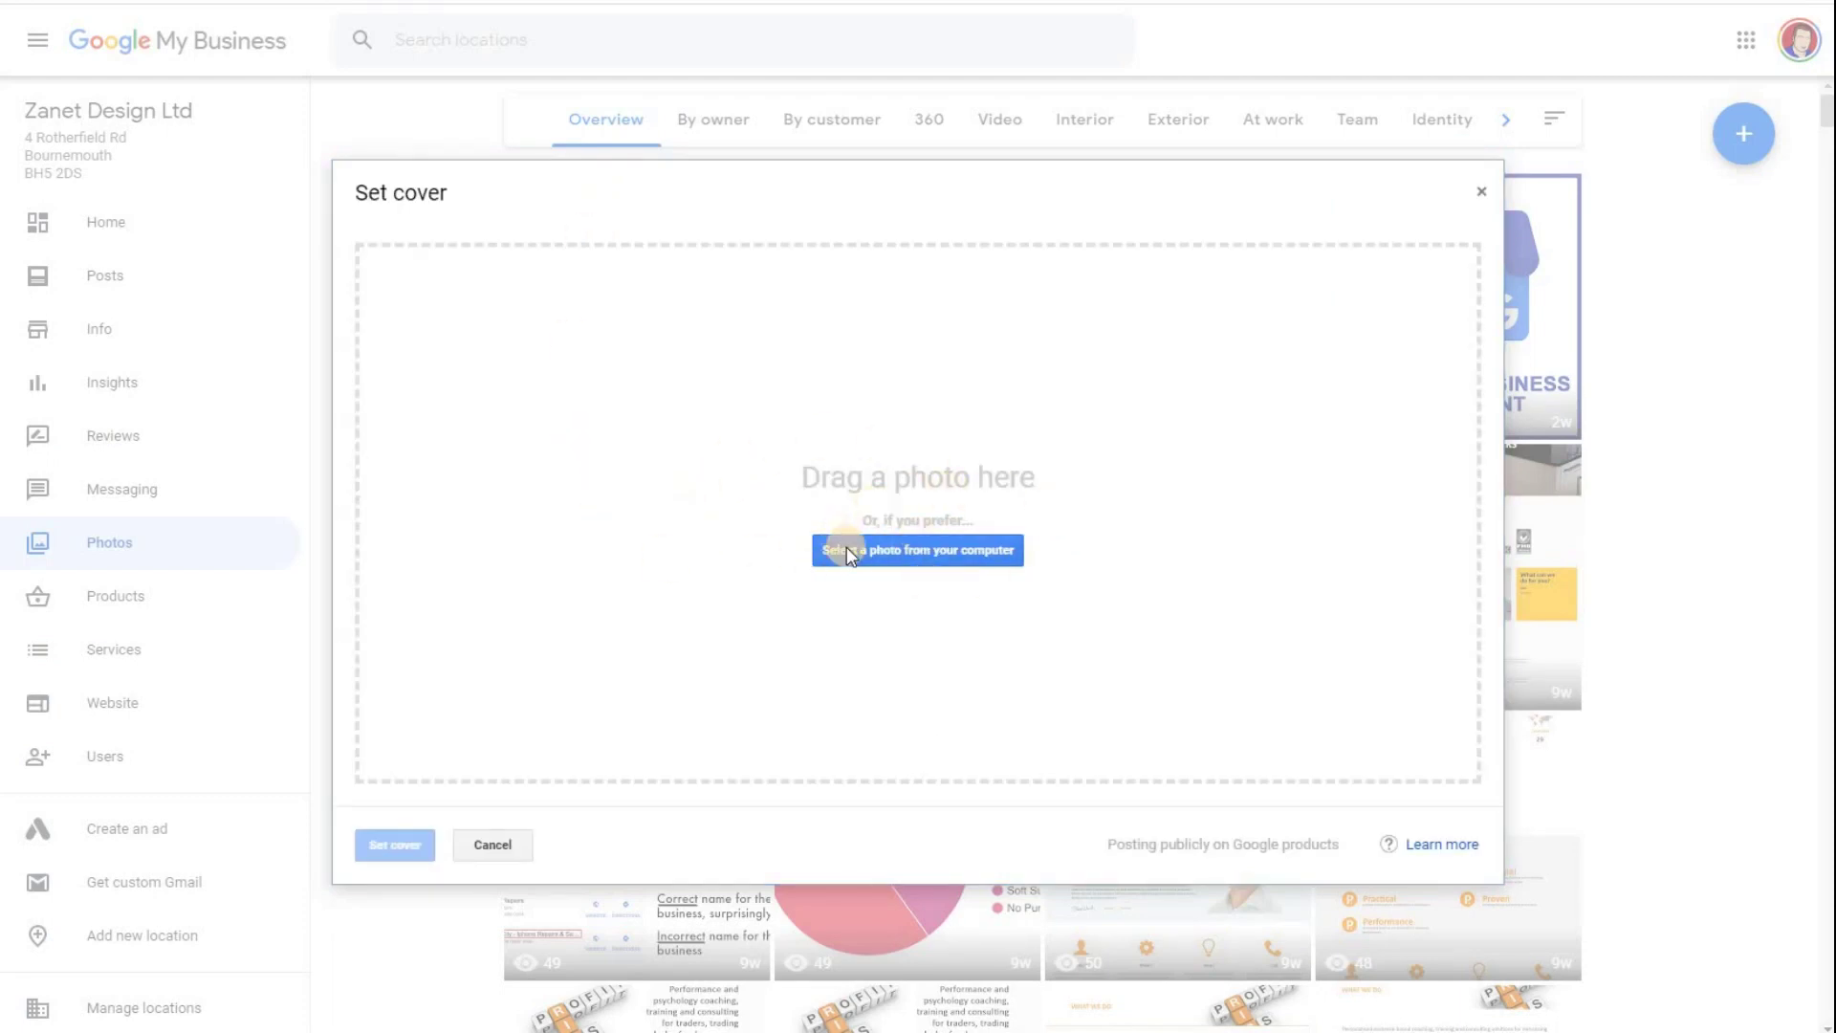
left_click(890, 552)
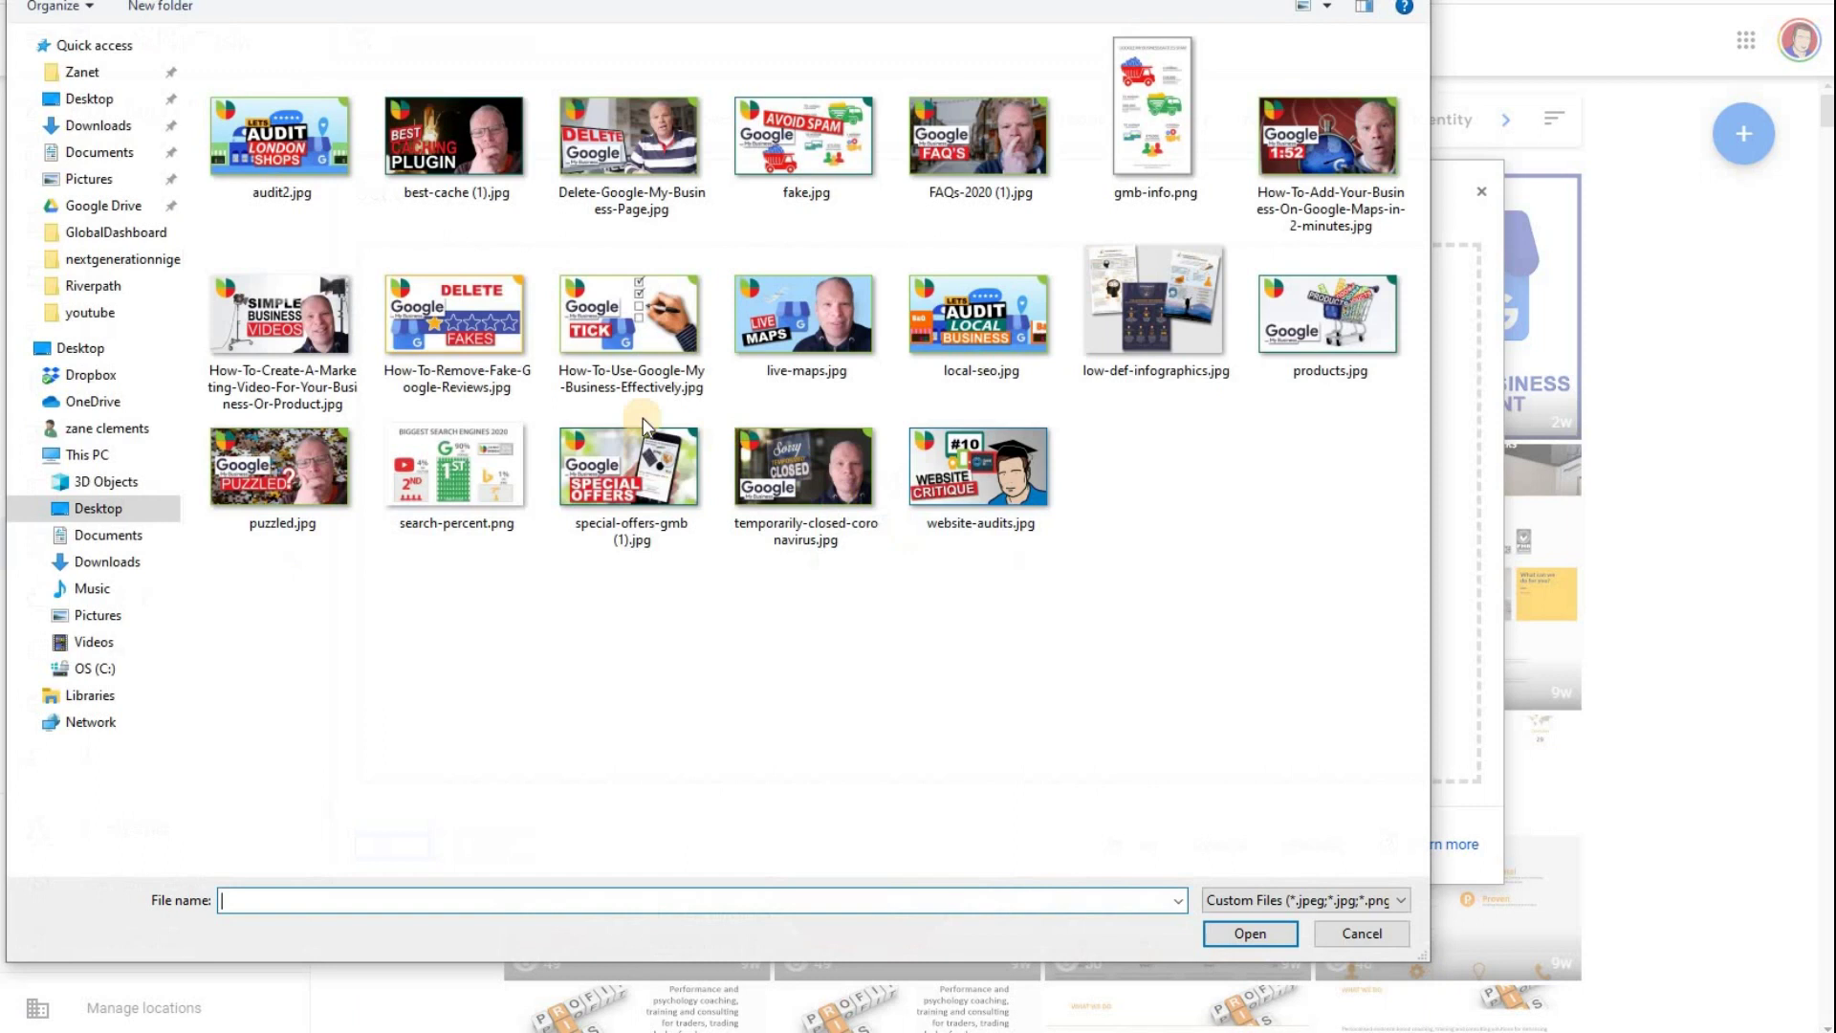
left_click(1362, 934)
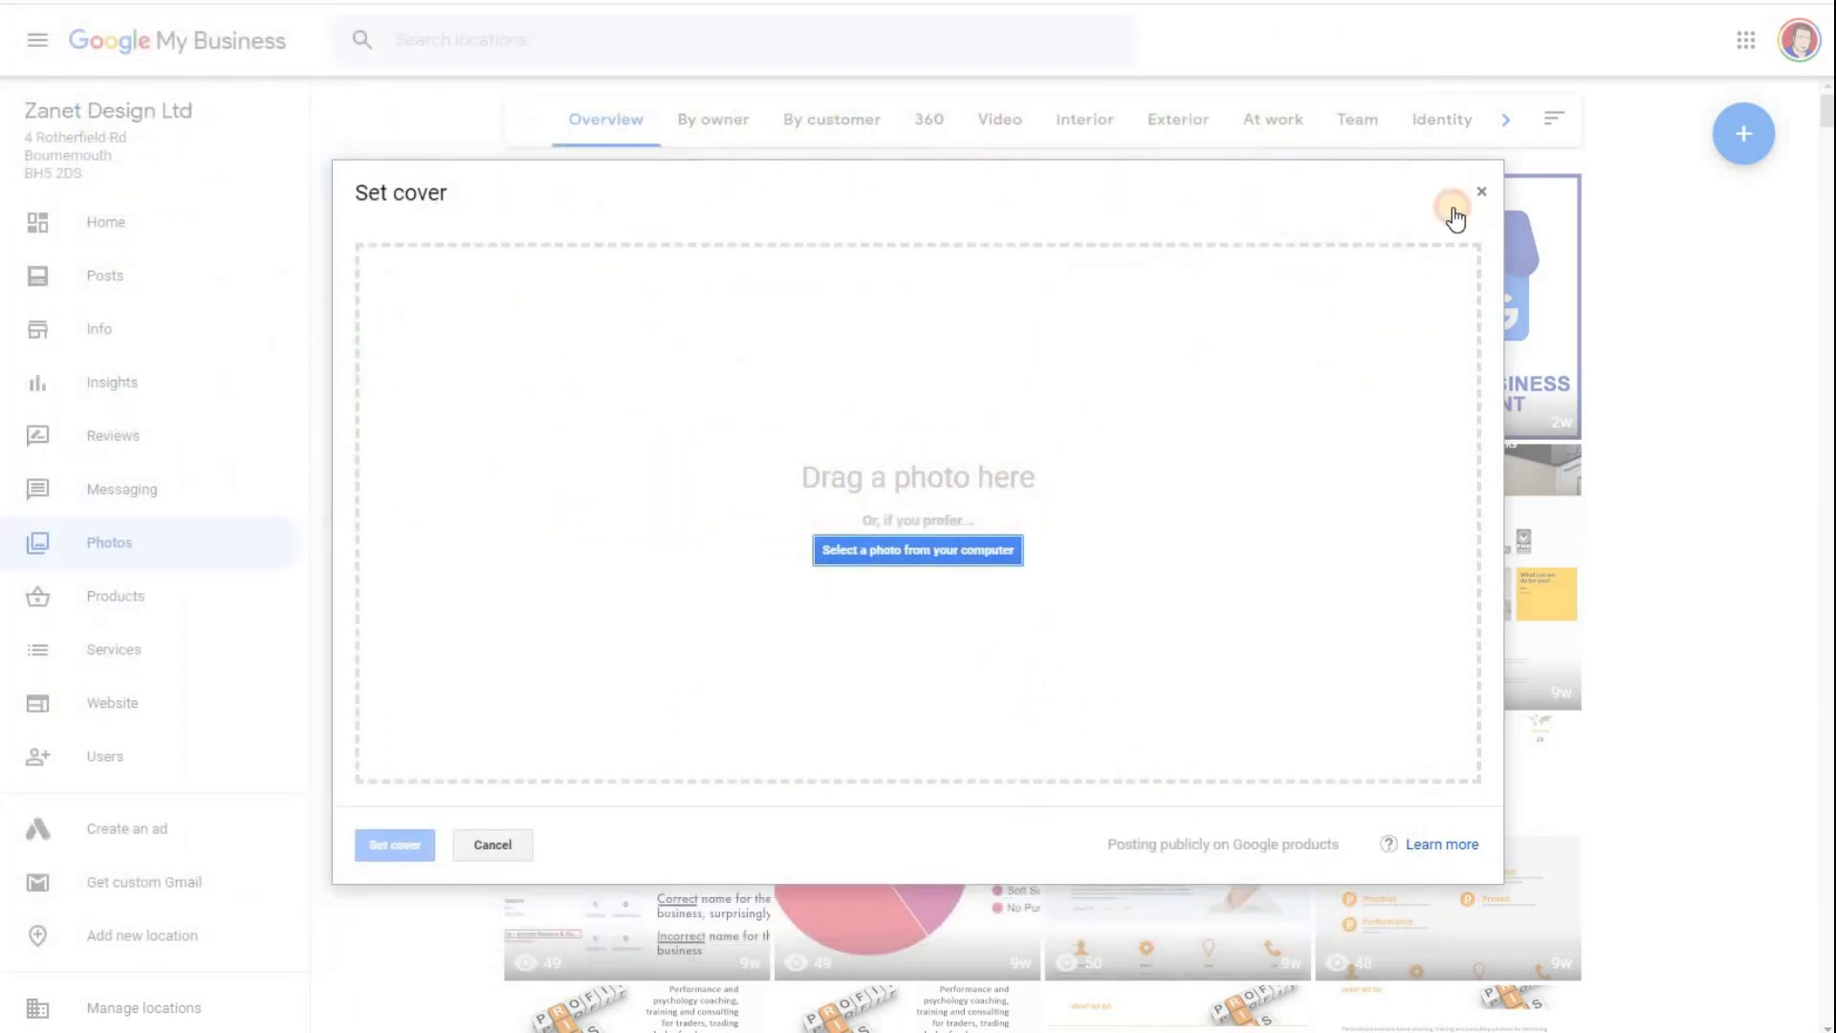
left_click(1481, 191)
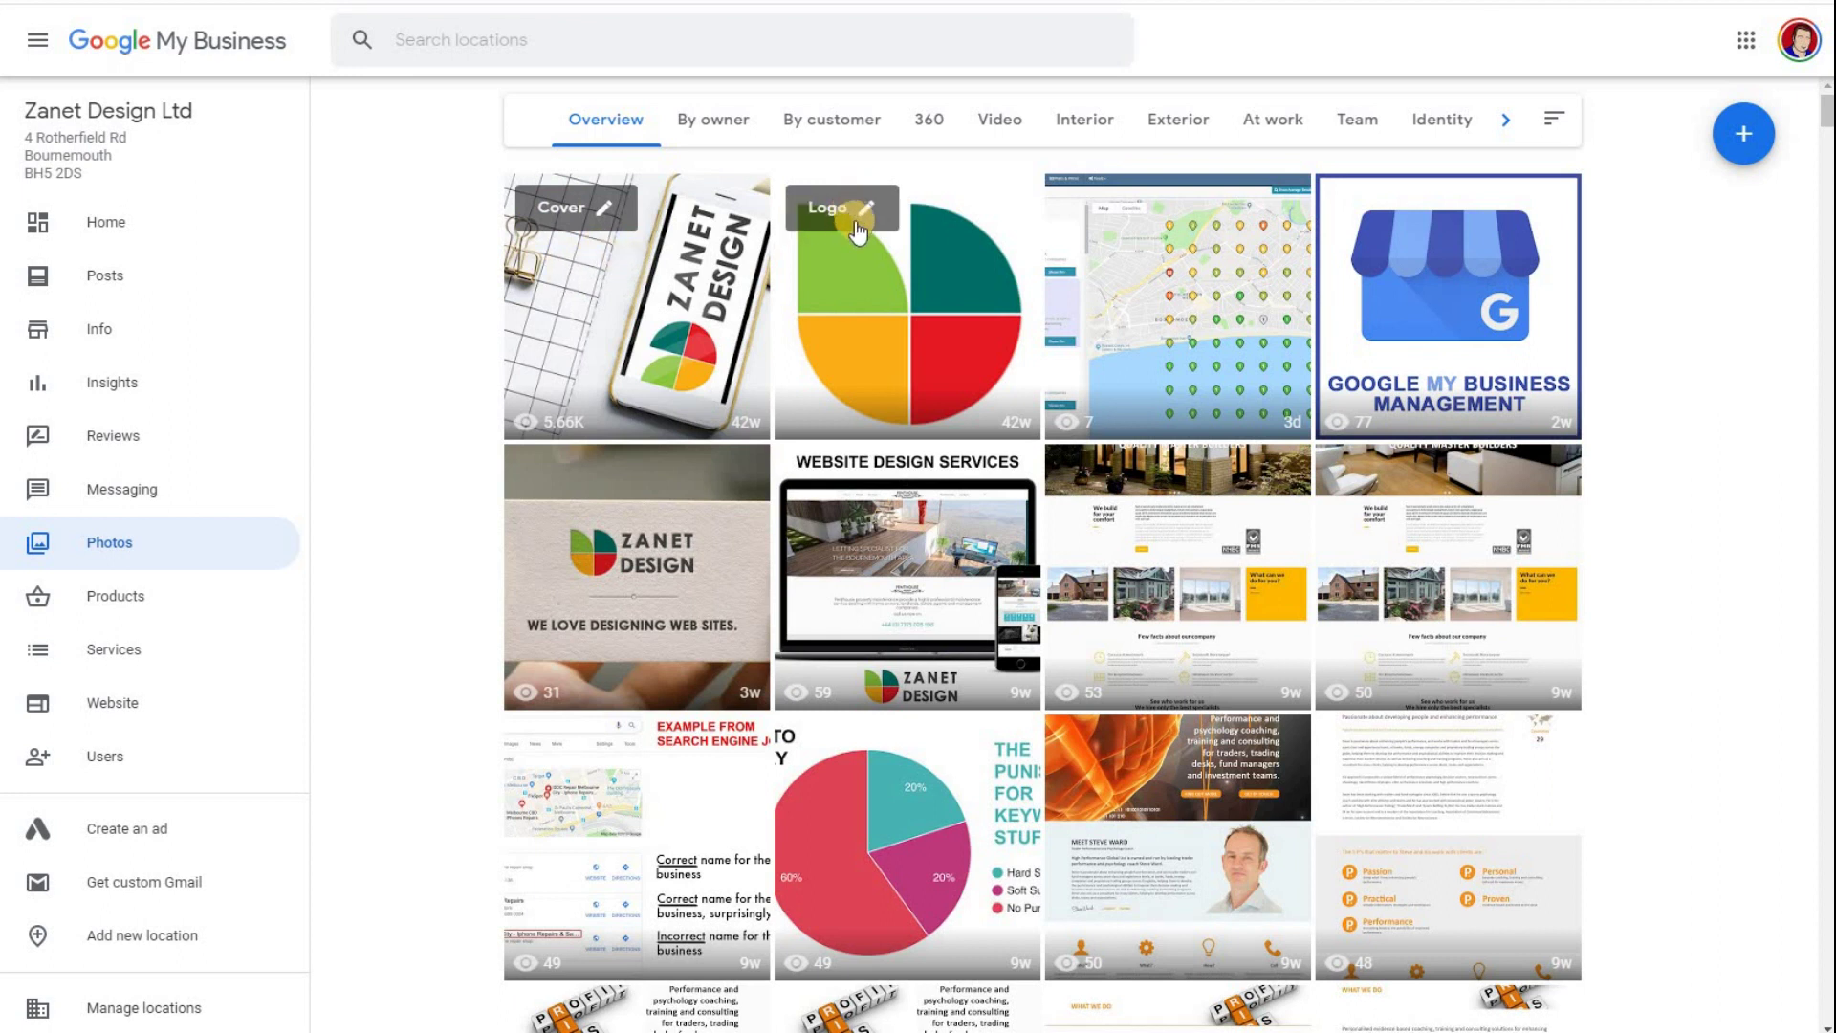
Toggle between the By customer and By owner filters, ending on the eight customer photos.
left_click(808, 122)
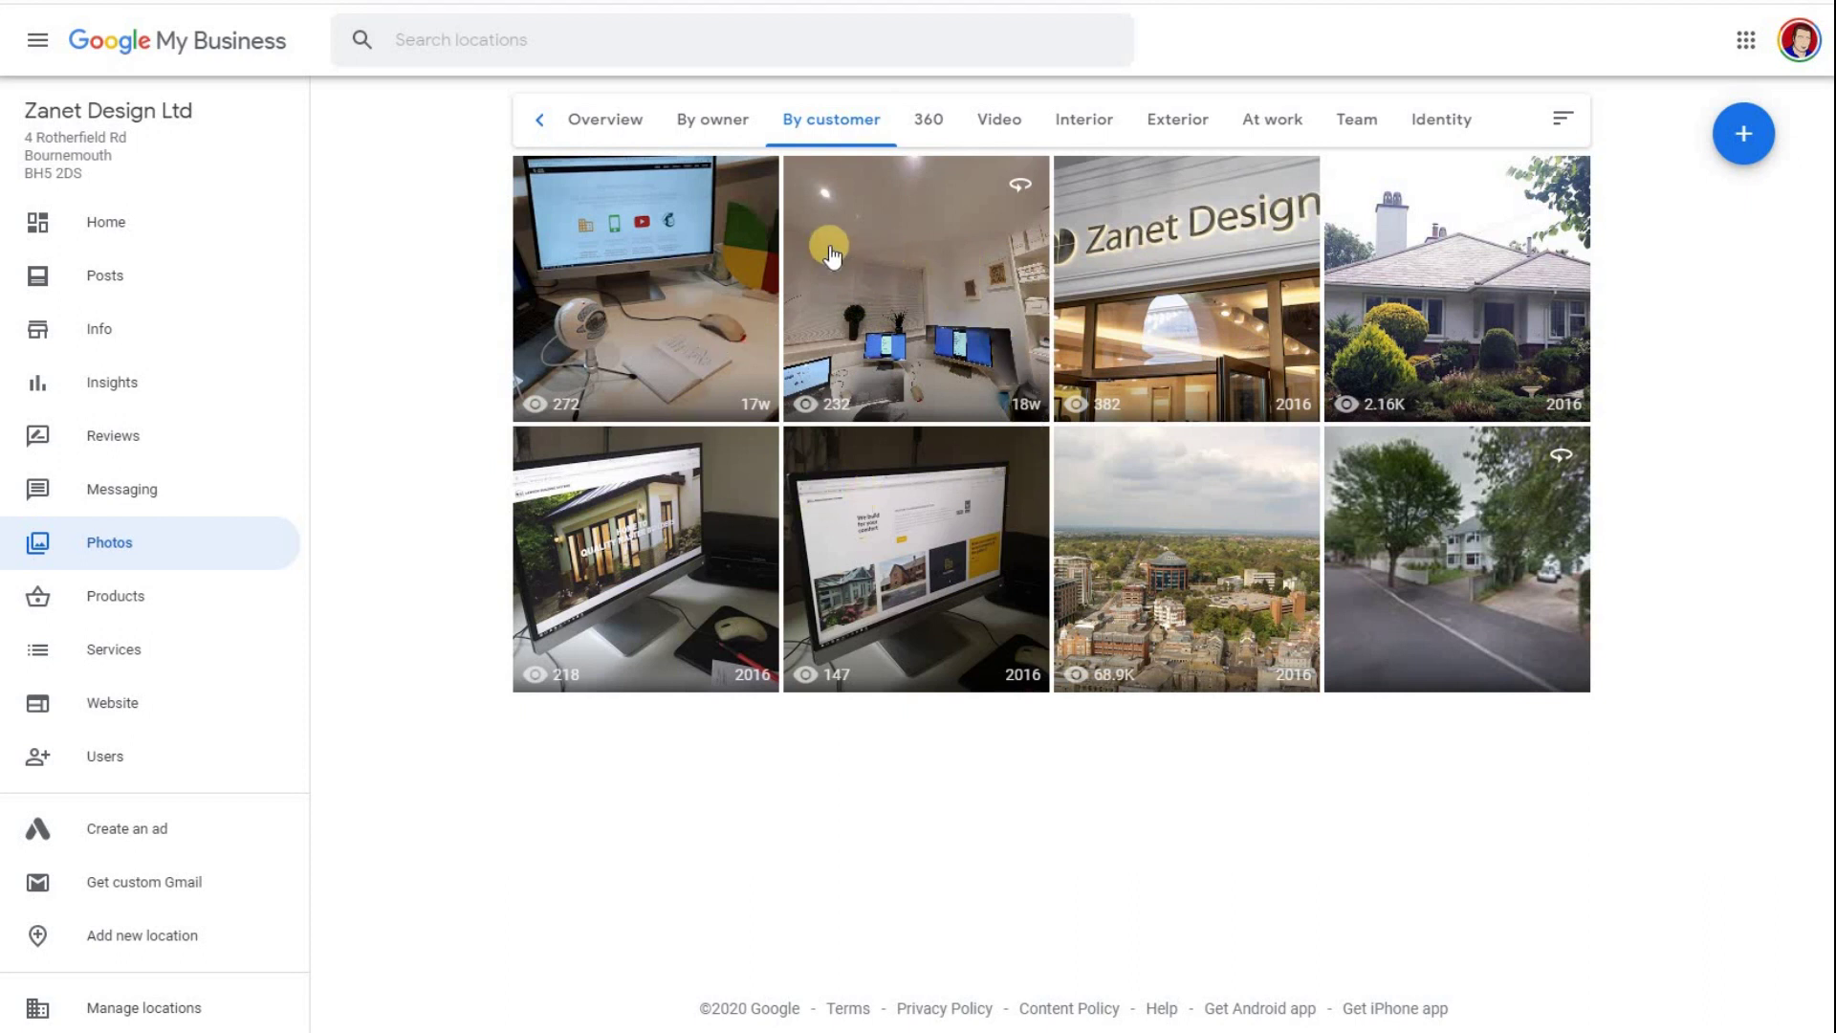
left_click(709, 123)
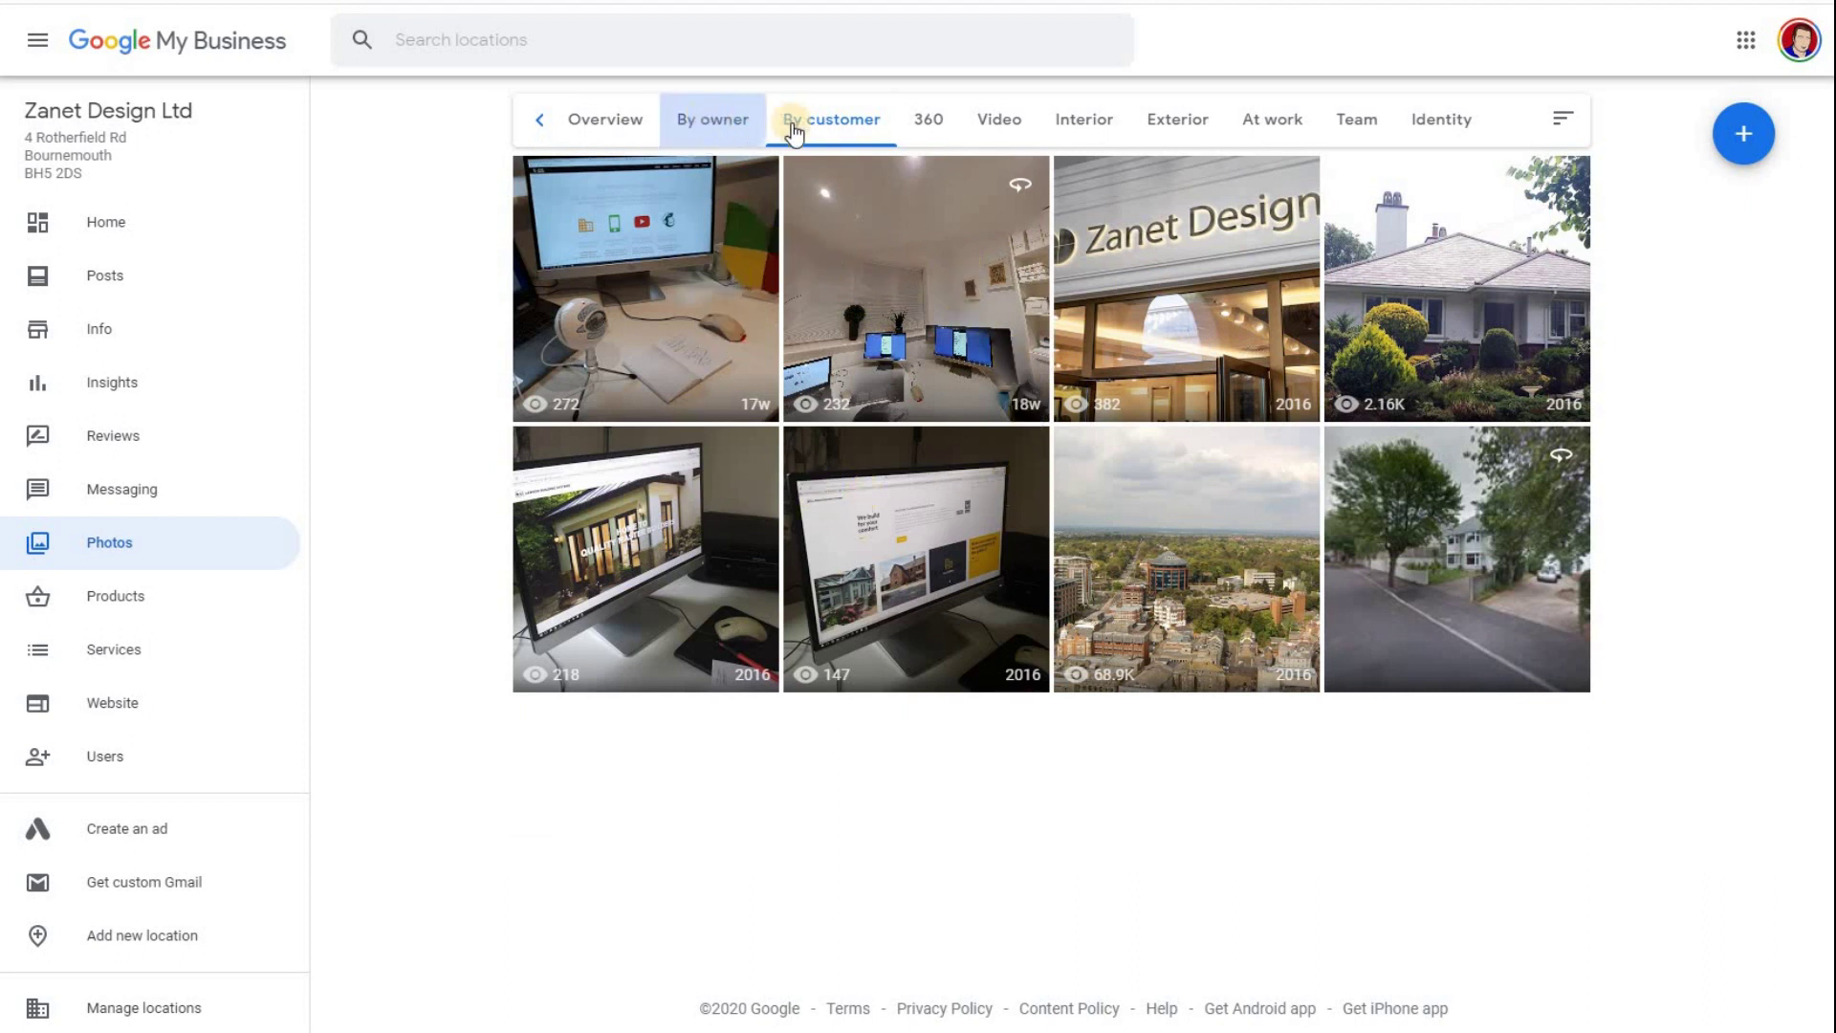
left_click(818, 124)
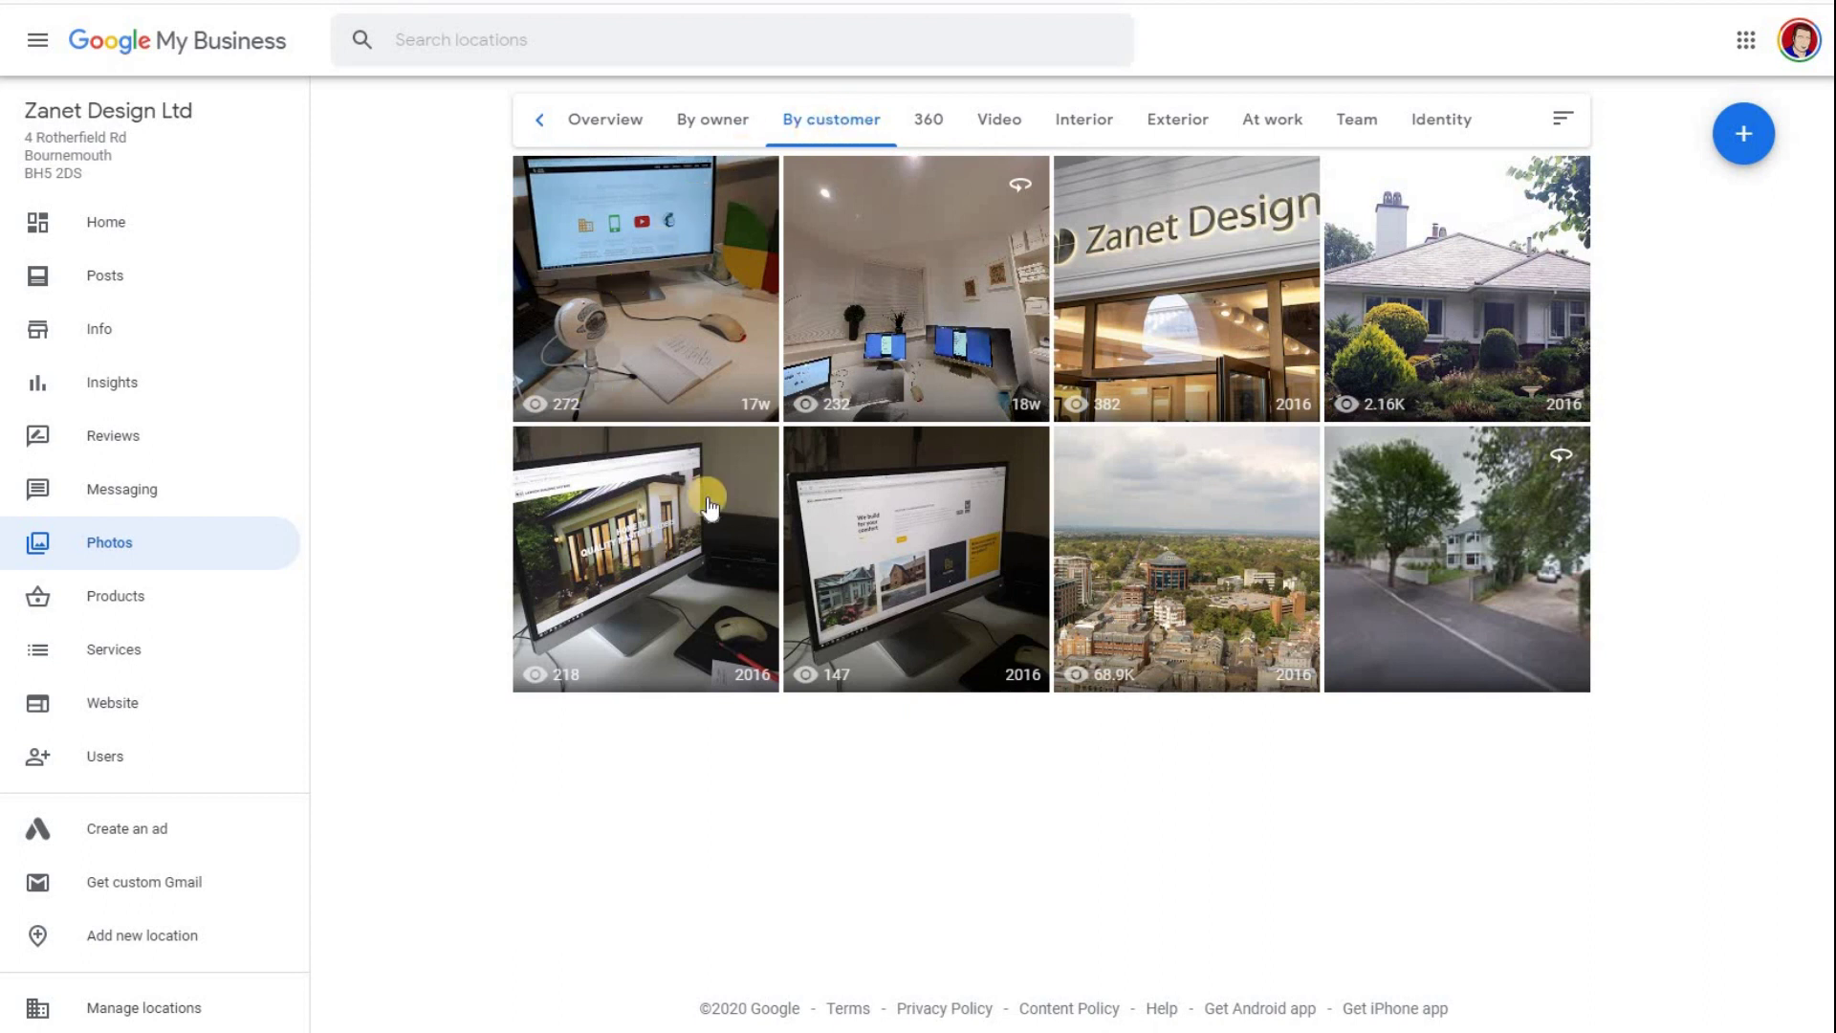
View the desk-monitor customer photo full-screen and look over its report form, then return.
left_click(653, 522)
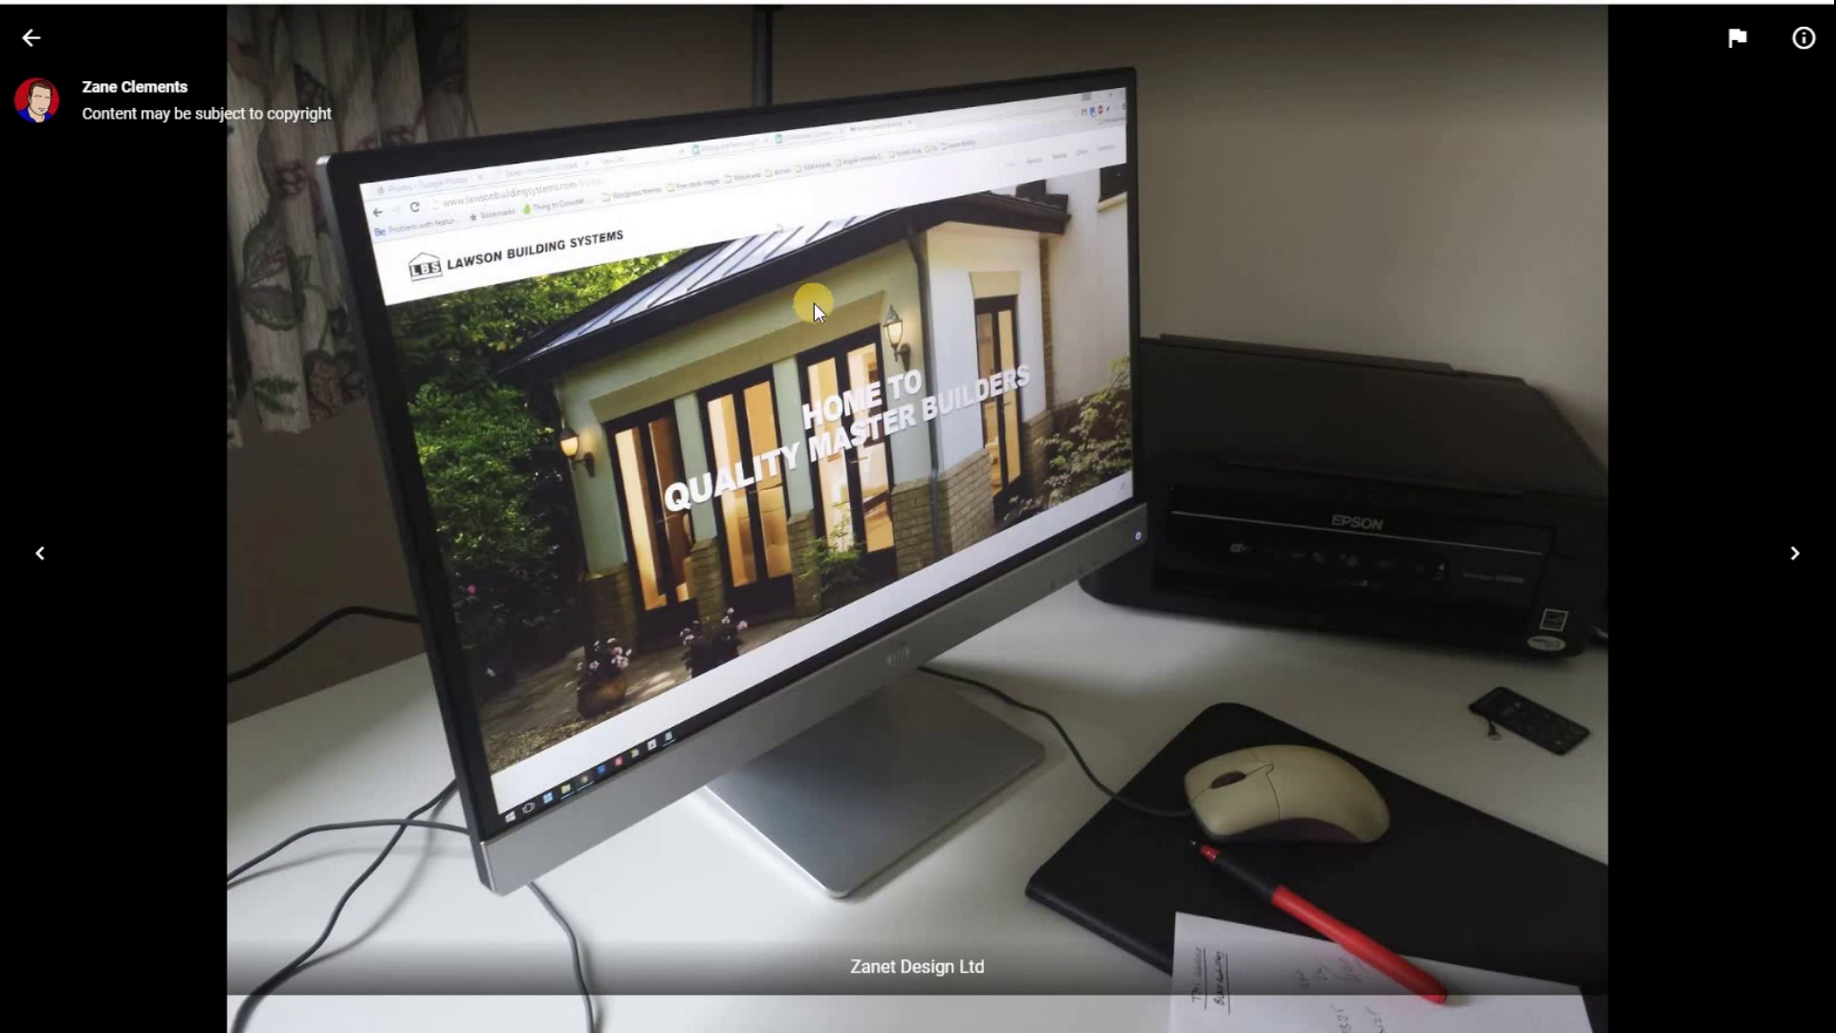
left_click(1739, 48)
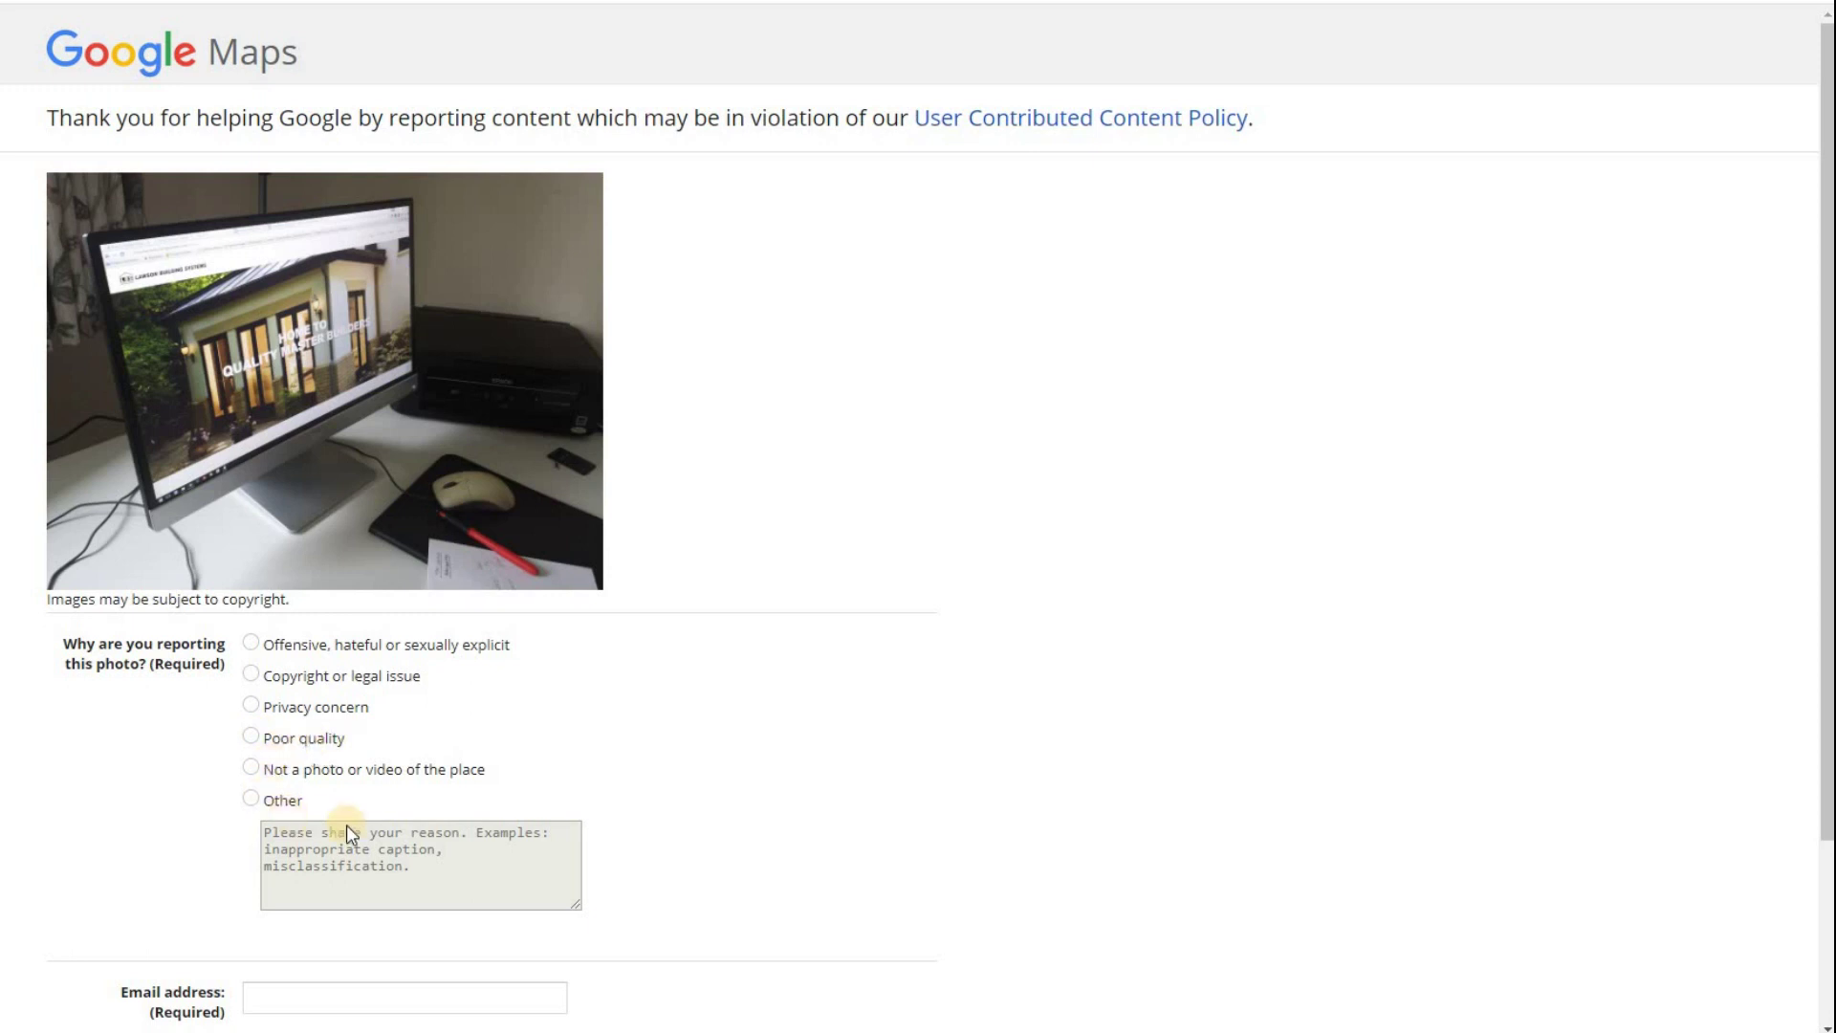
scroll(598, 709, "down", 3)
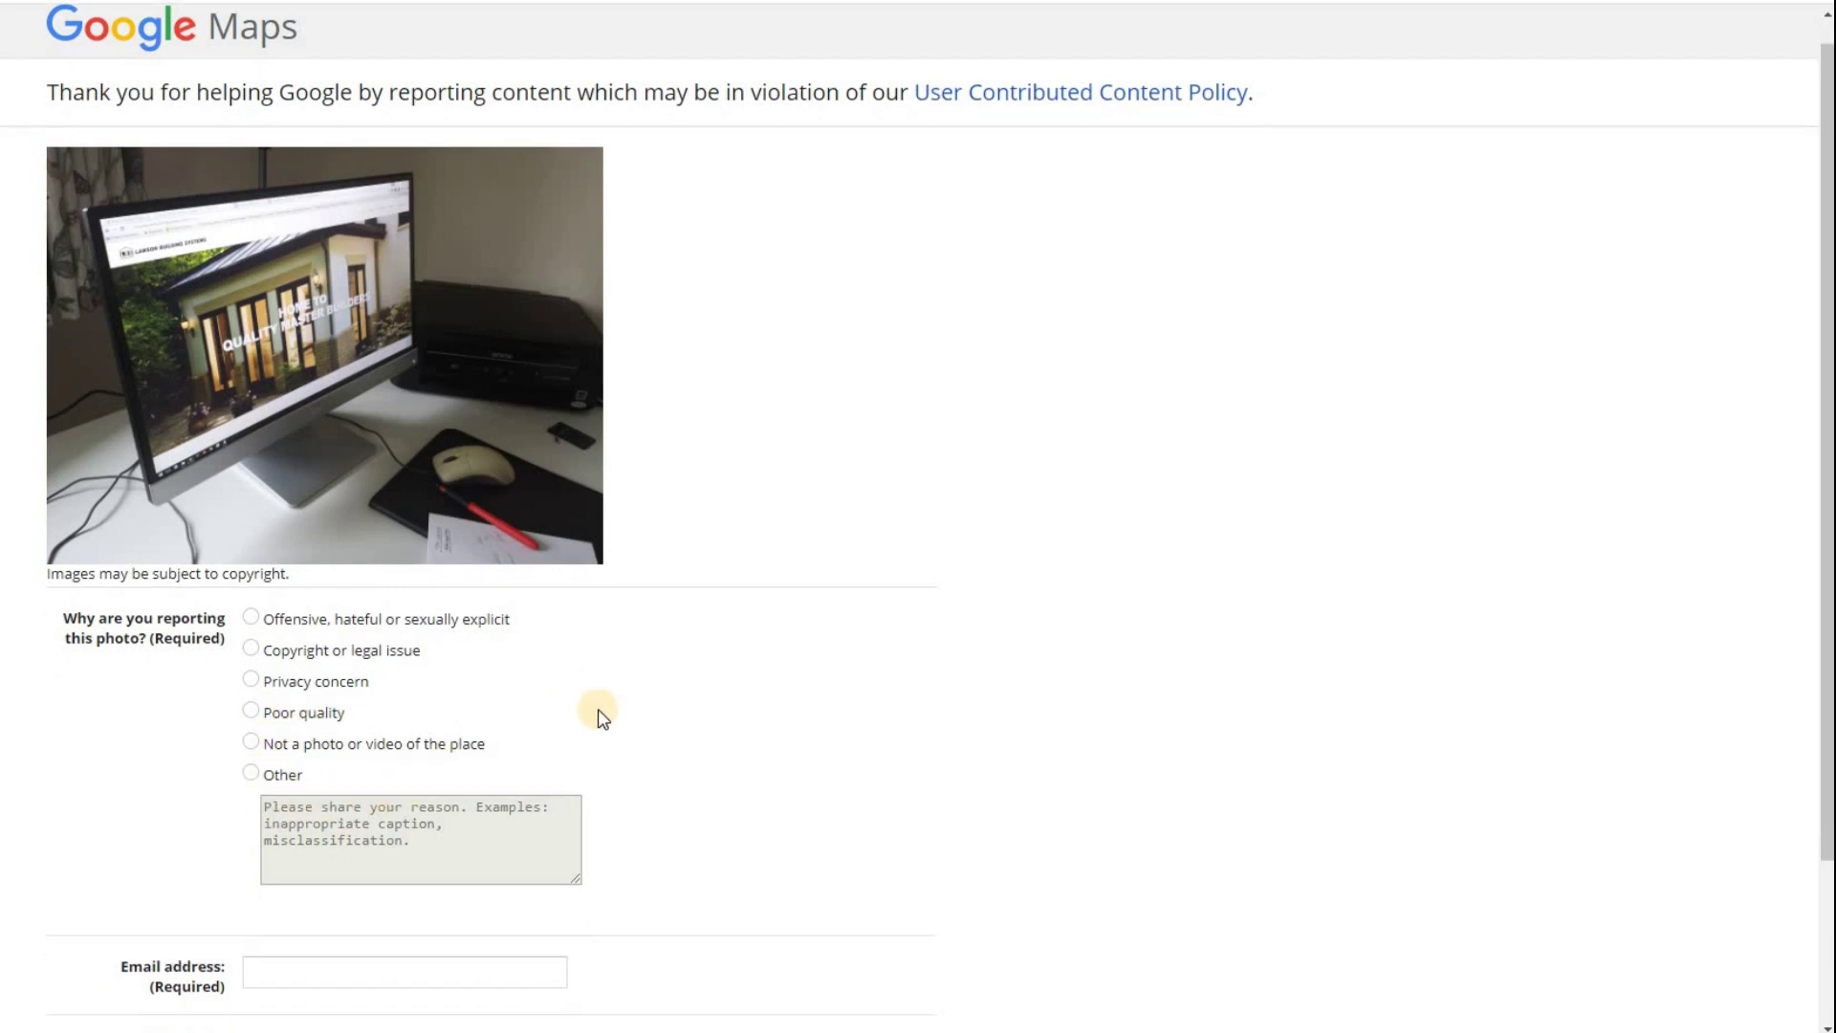
scroll(553, 529, "up", 3)
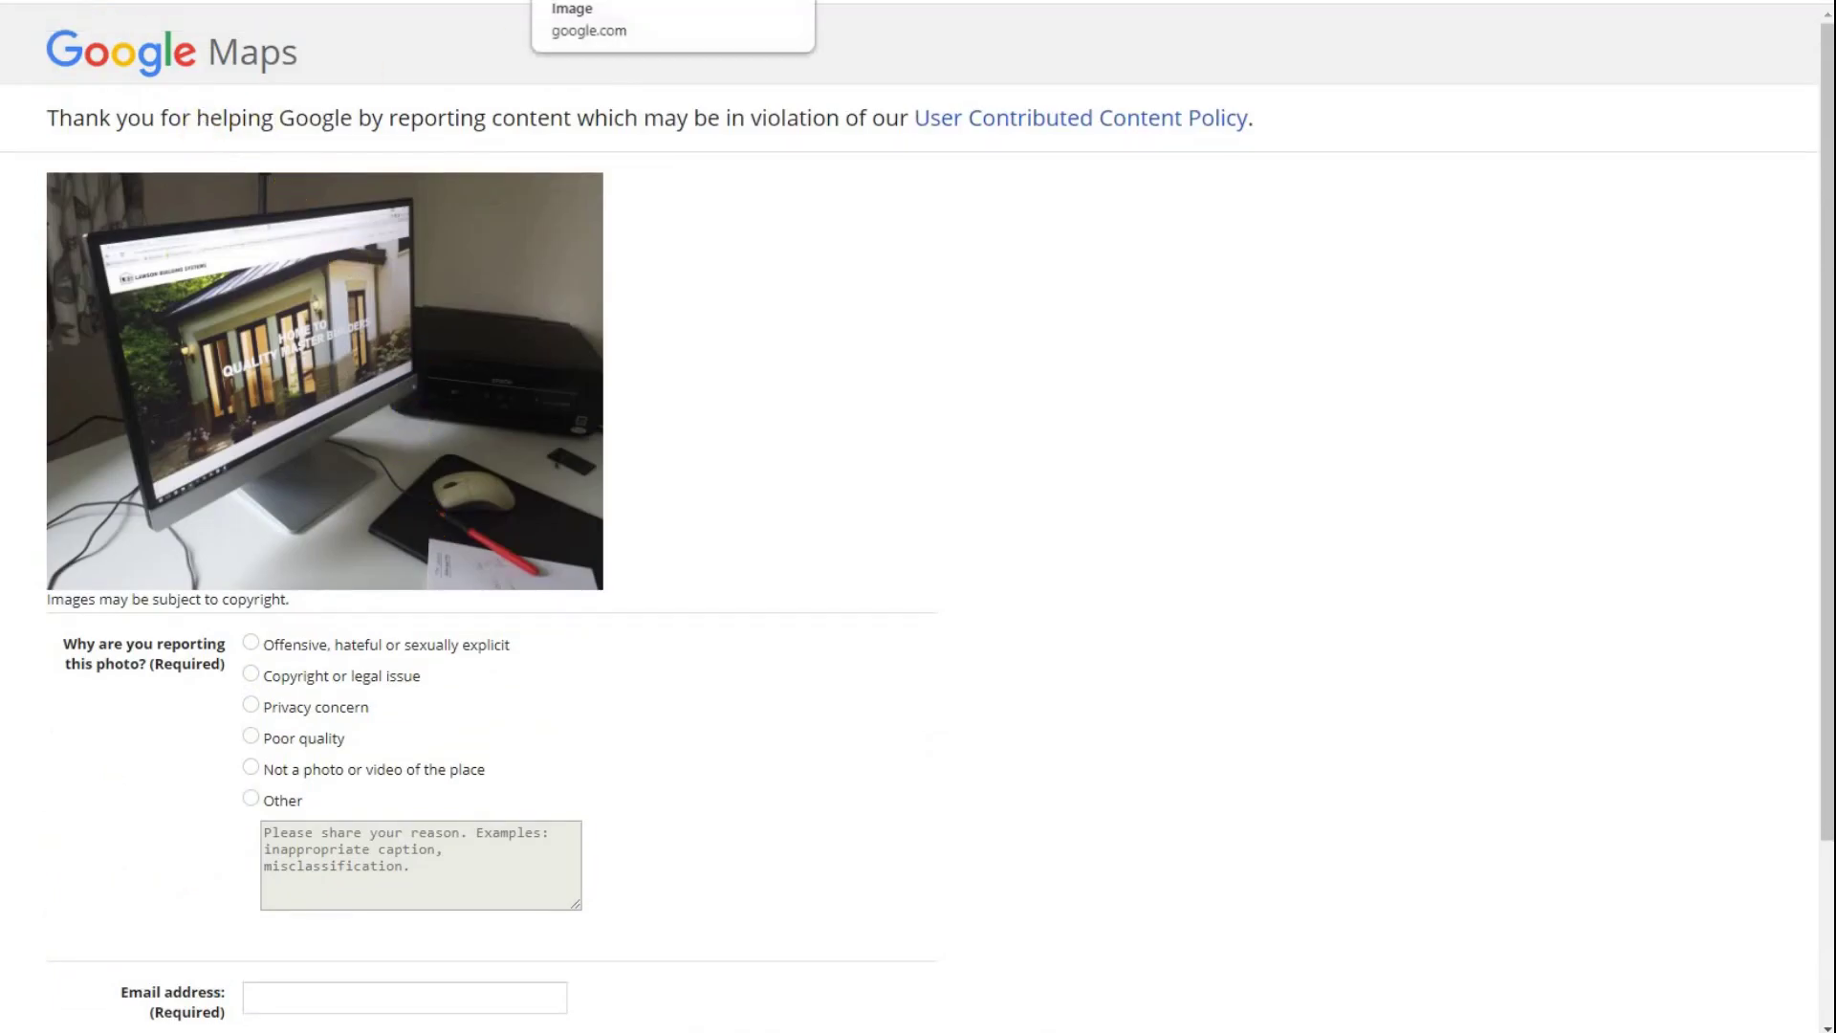
left_click(574, 6)
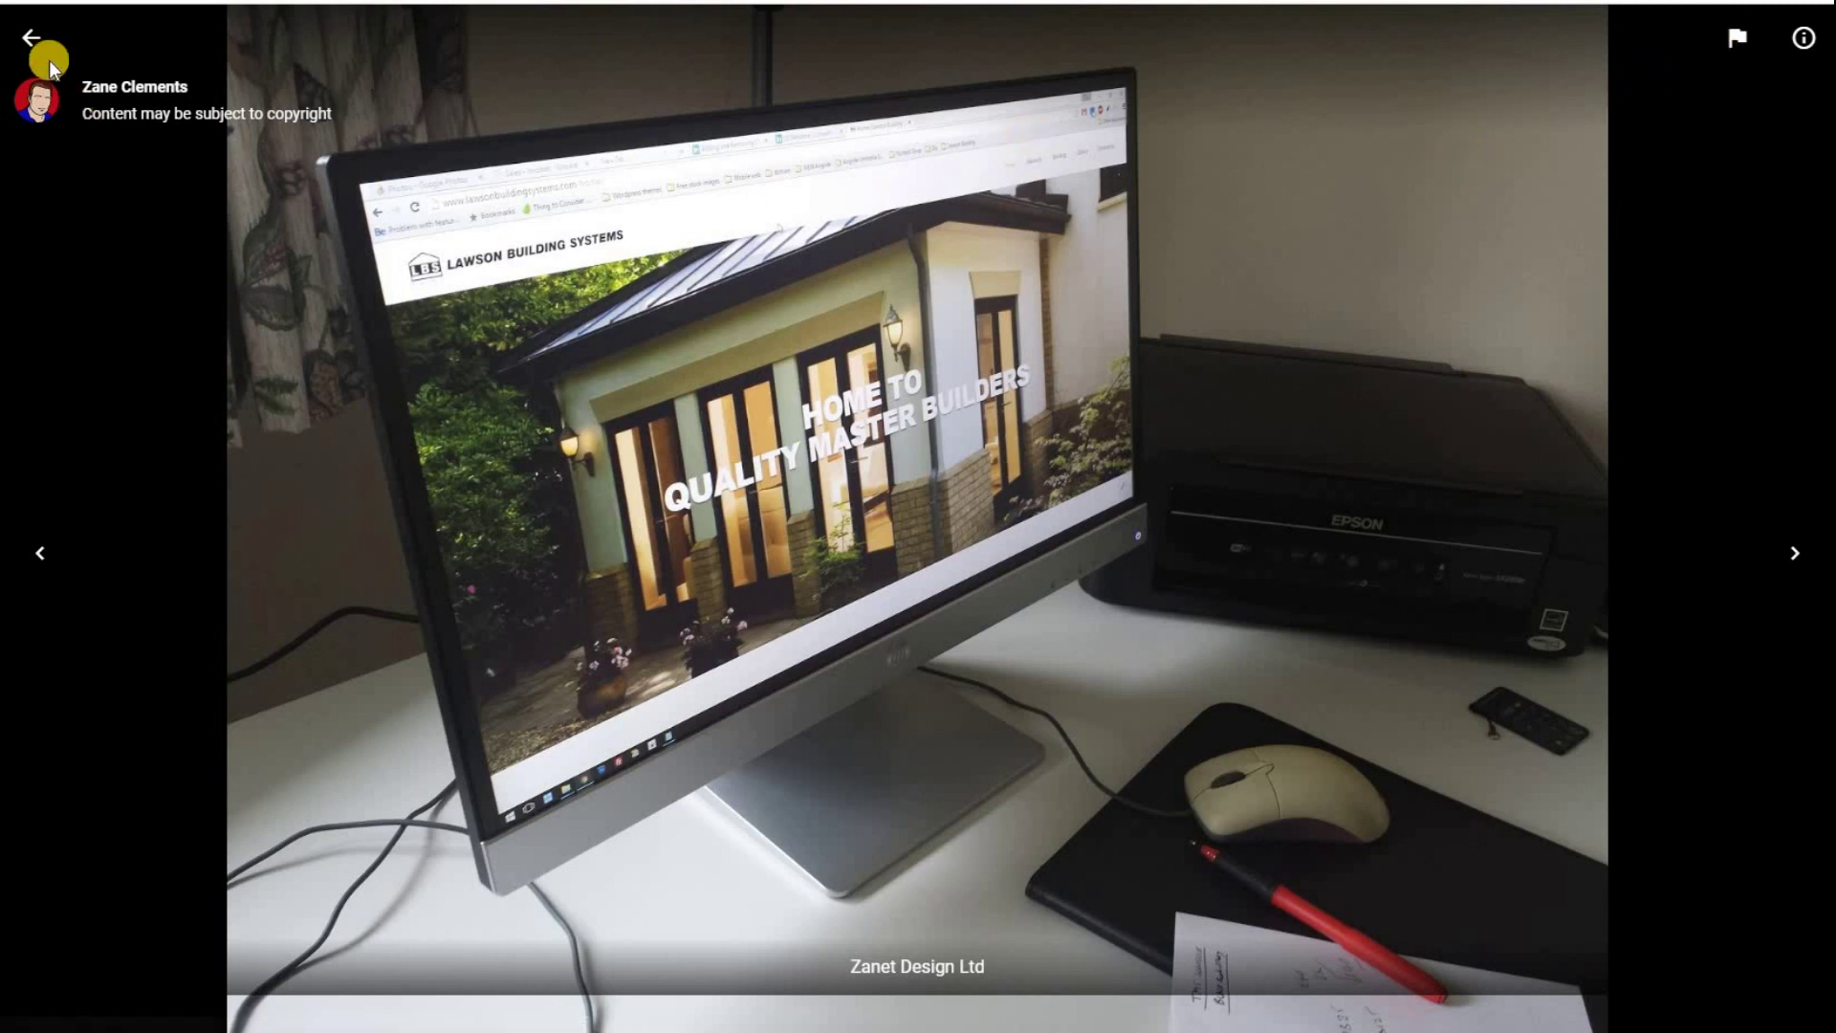
Back in the gallery, filter to owner photos and preview the dark-background portrait.
left_click(32, 38)
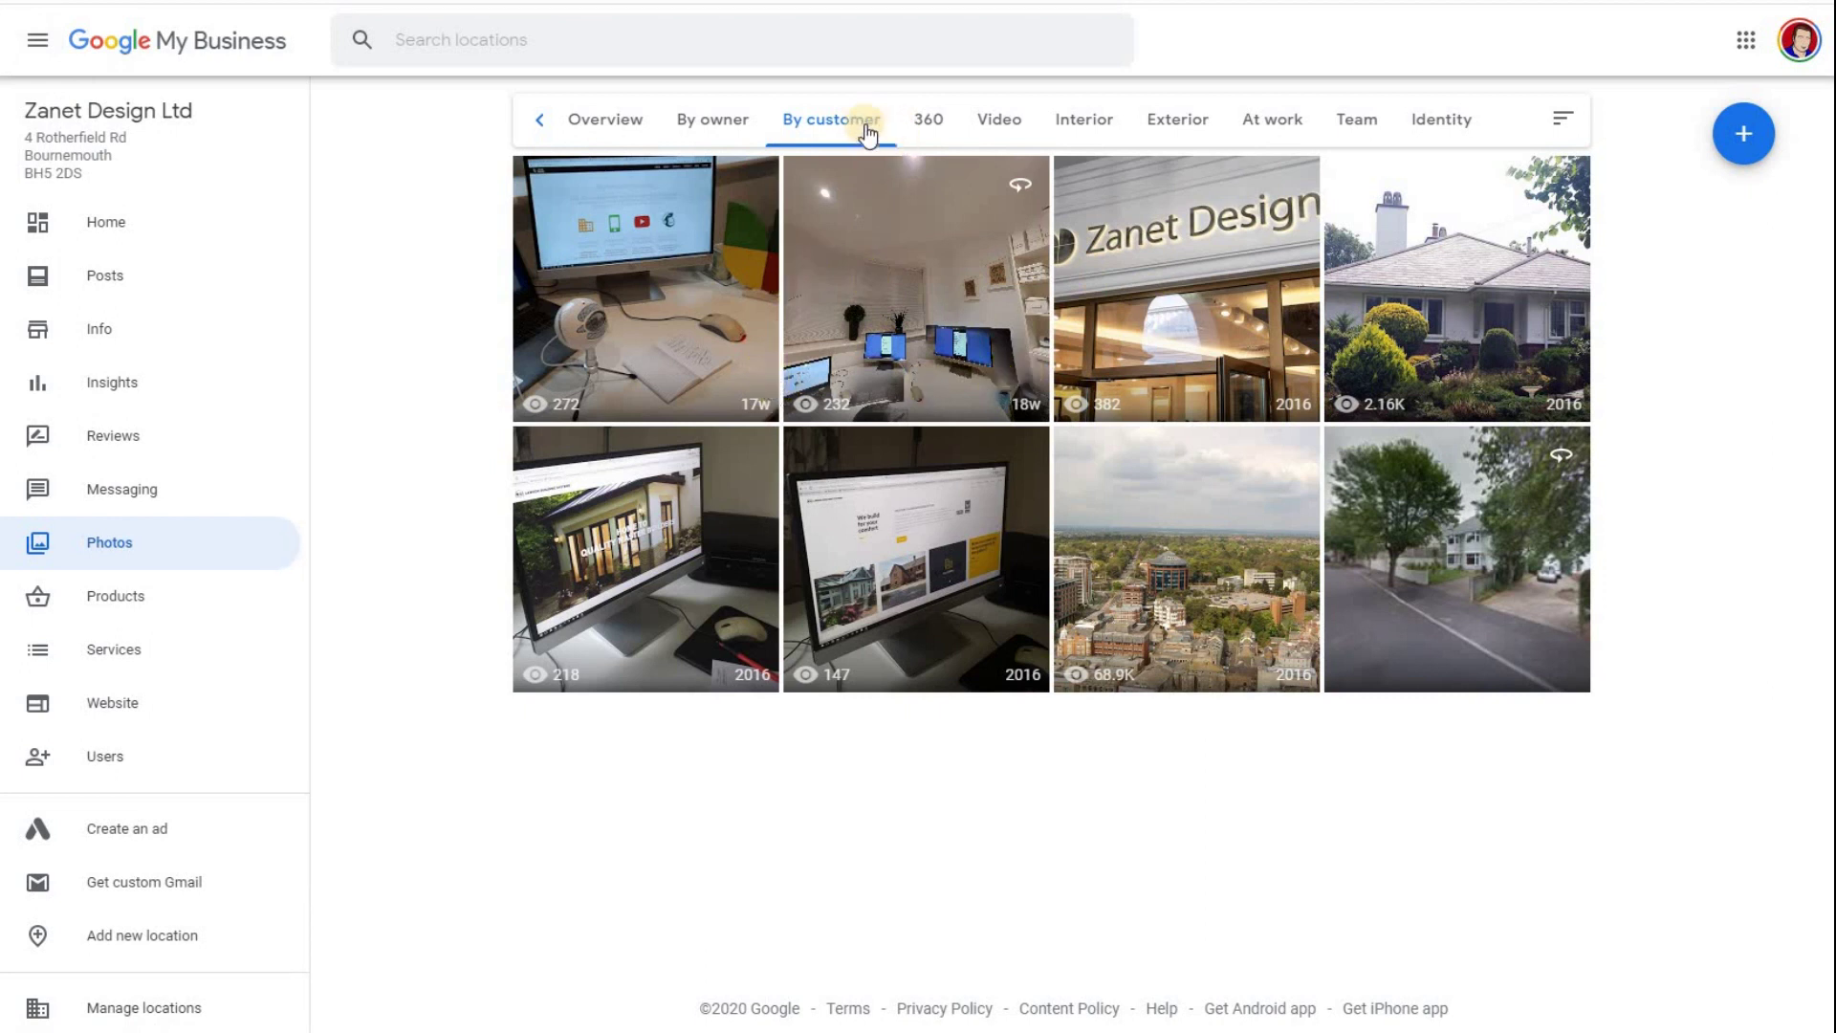
left_click(724, 131)
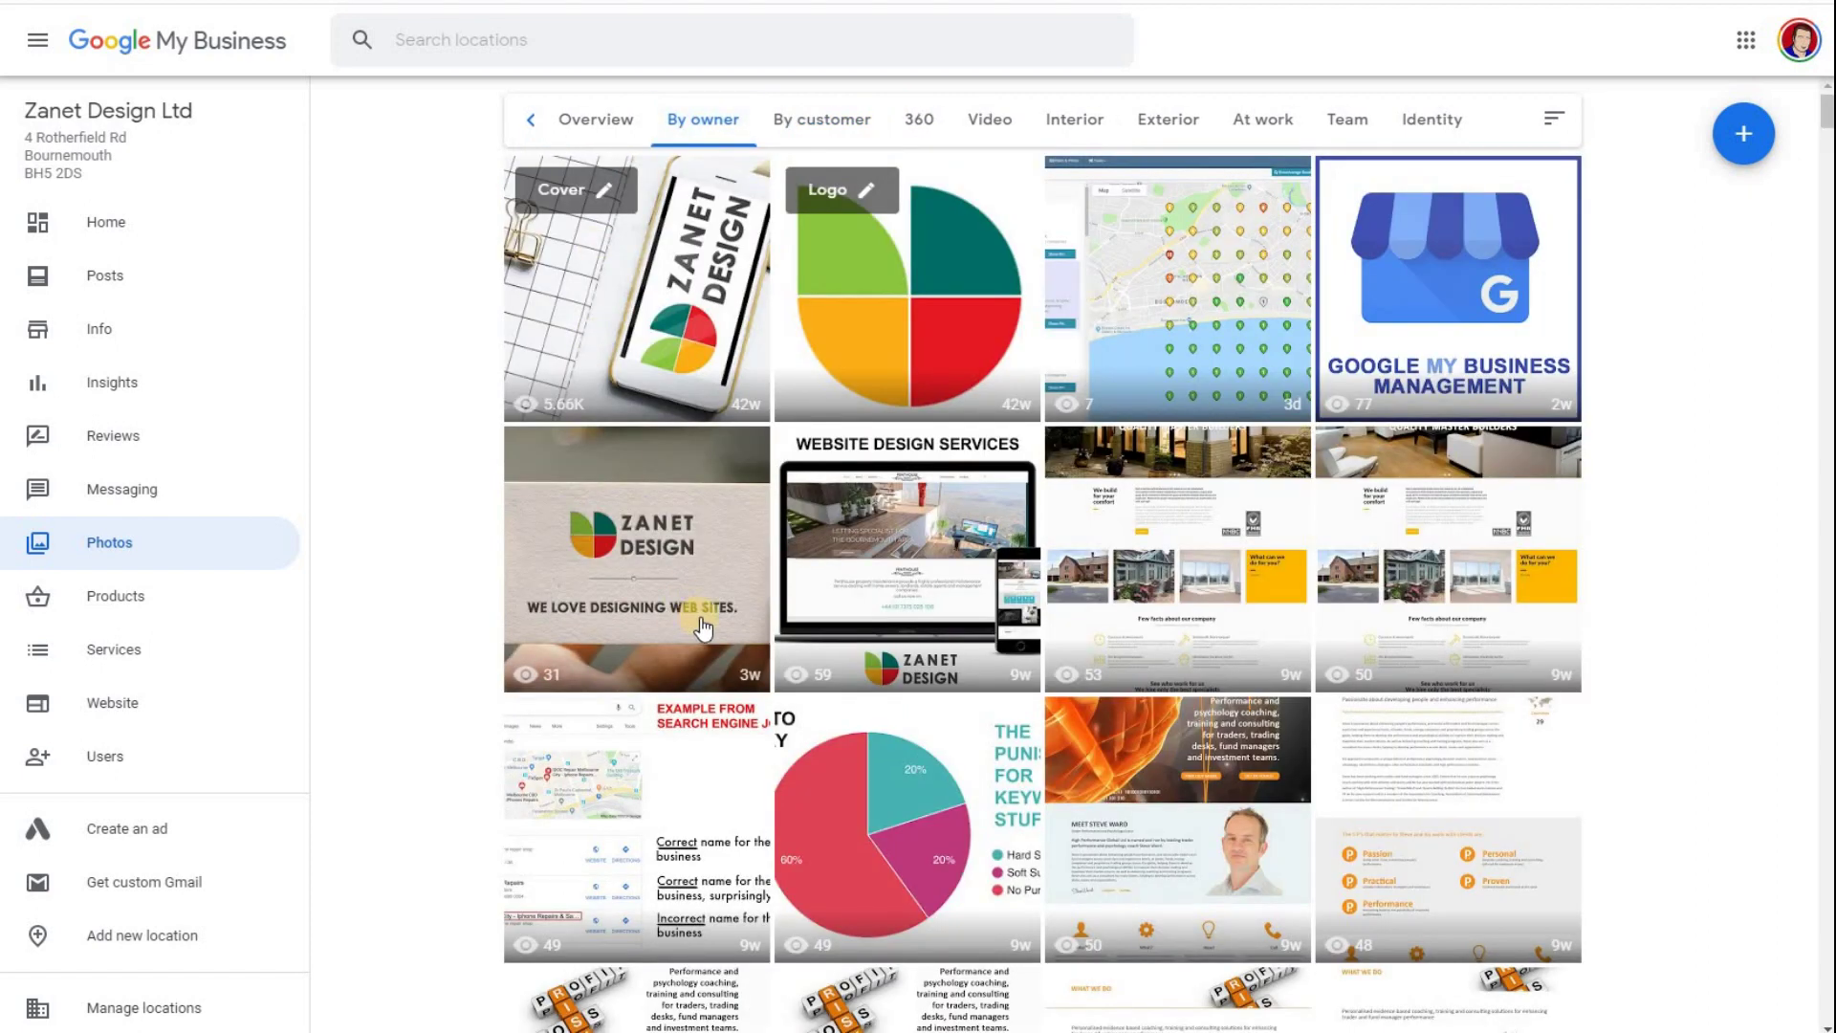
scroll(704, 627, "down", 20)
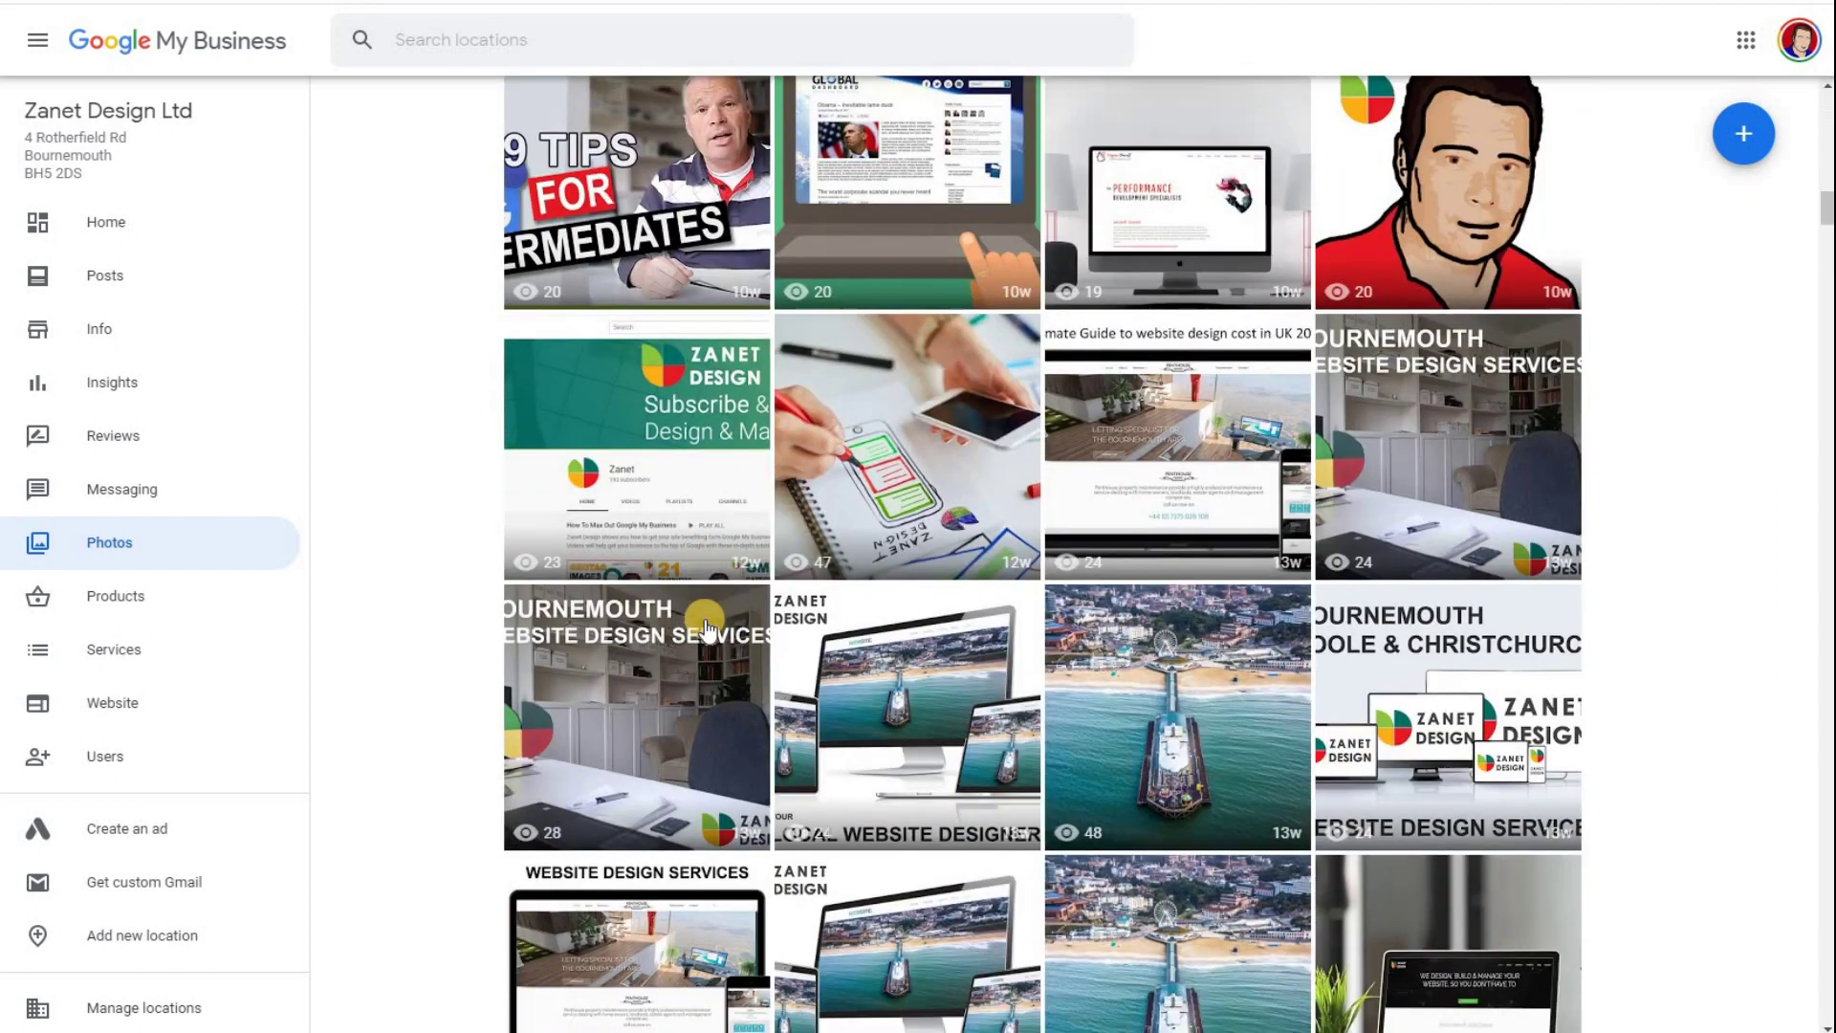
scroll(704, 626, "down", 10)
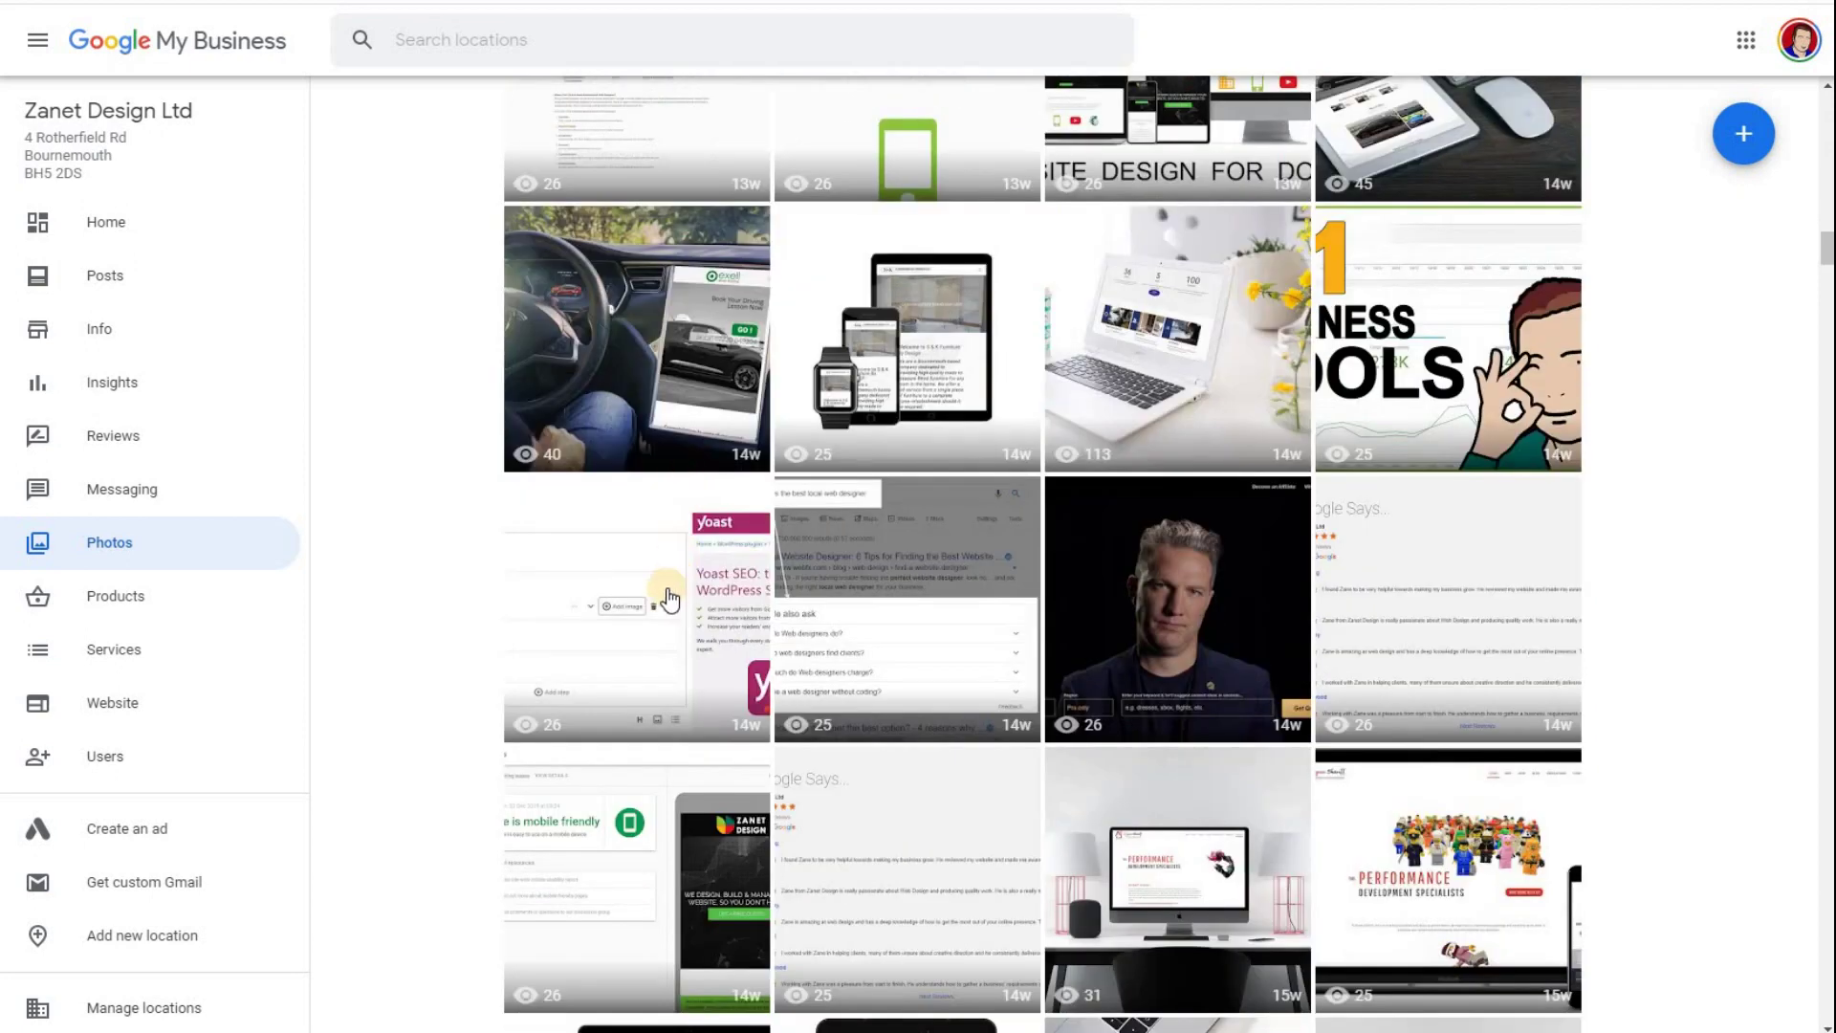
left_click(1186, 595)
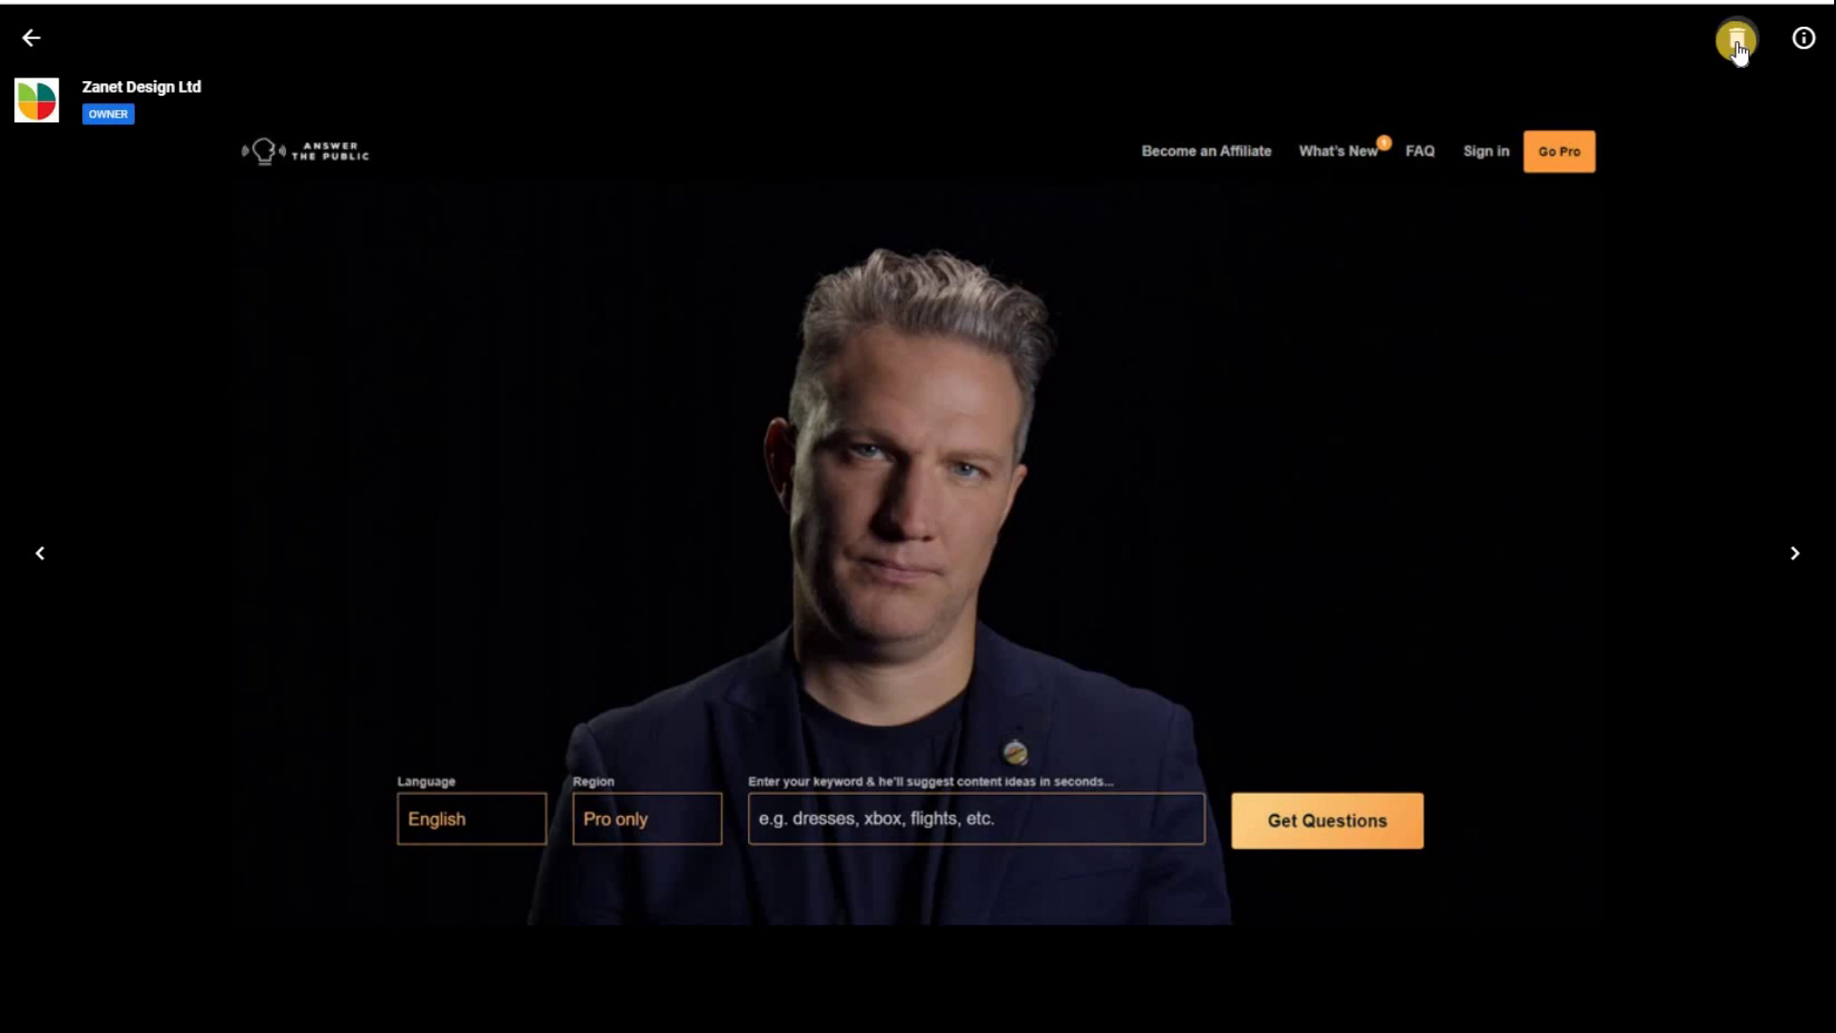
left_click(36, 41)
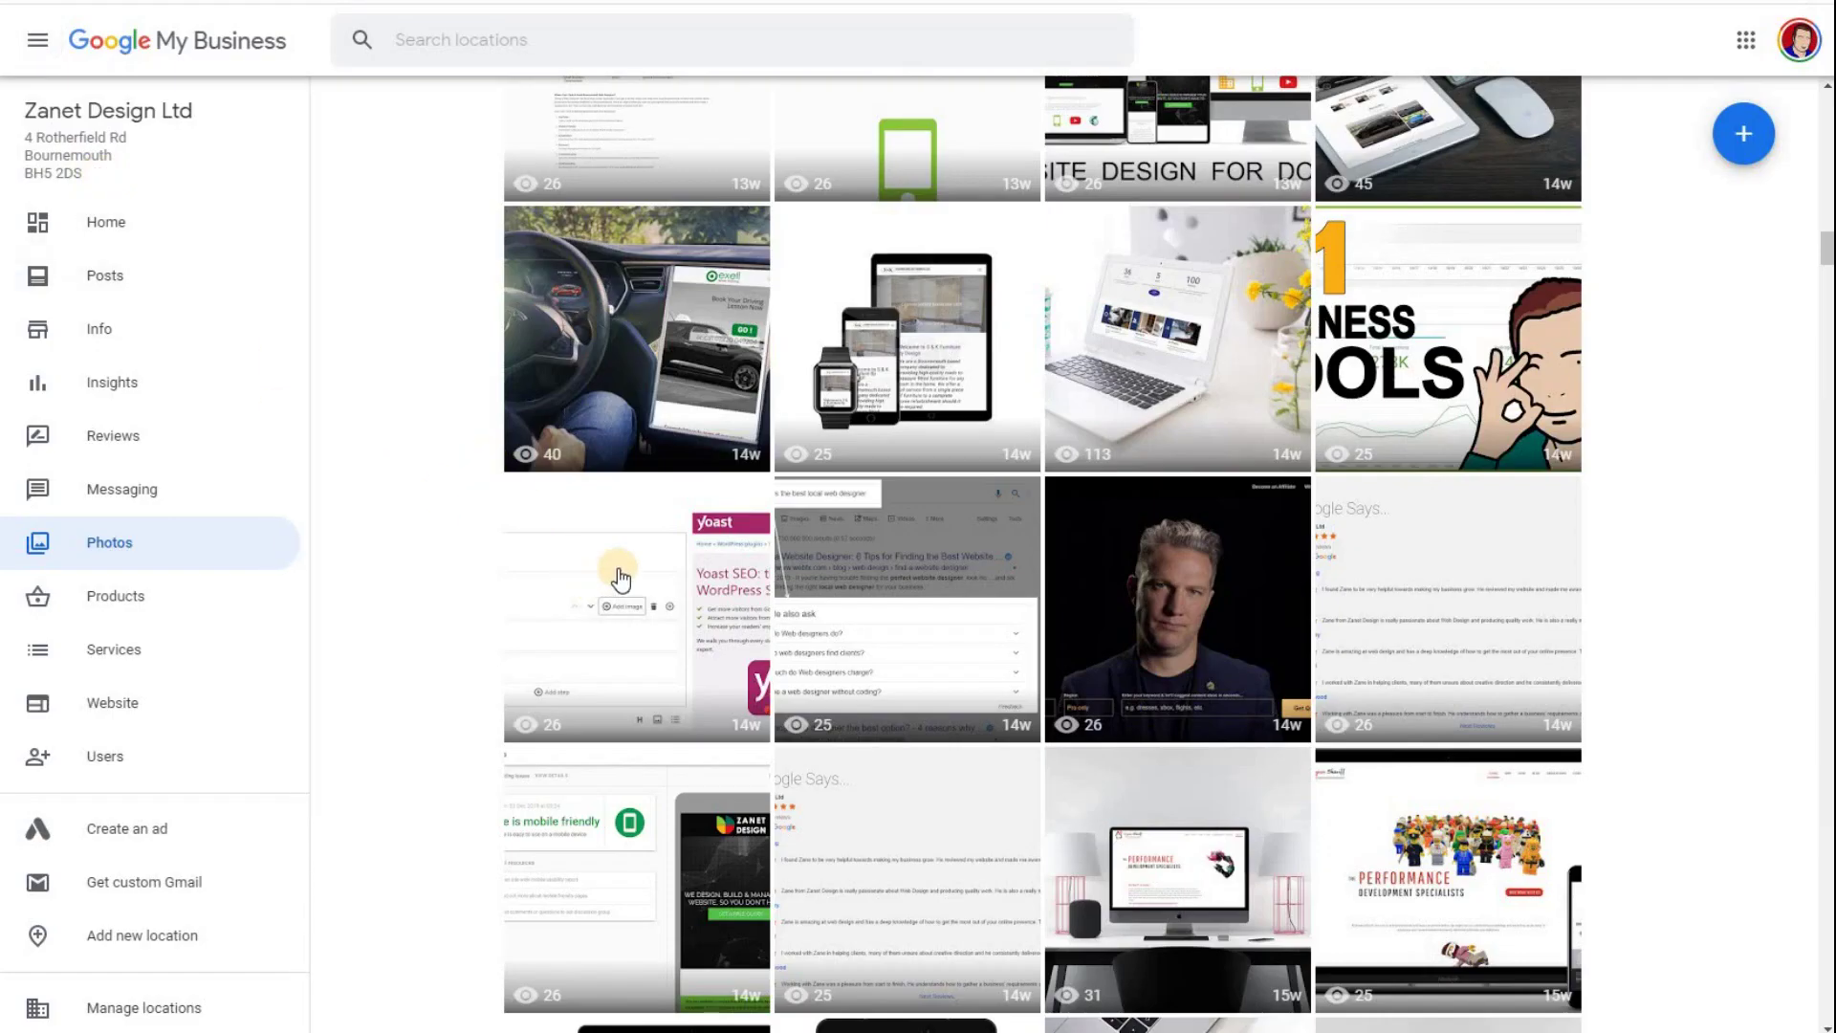
Scroll down the photo grid to the cartoon-face owner portrait.
scroll(622, 579, "down", 5)
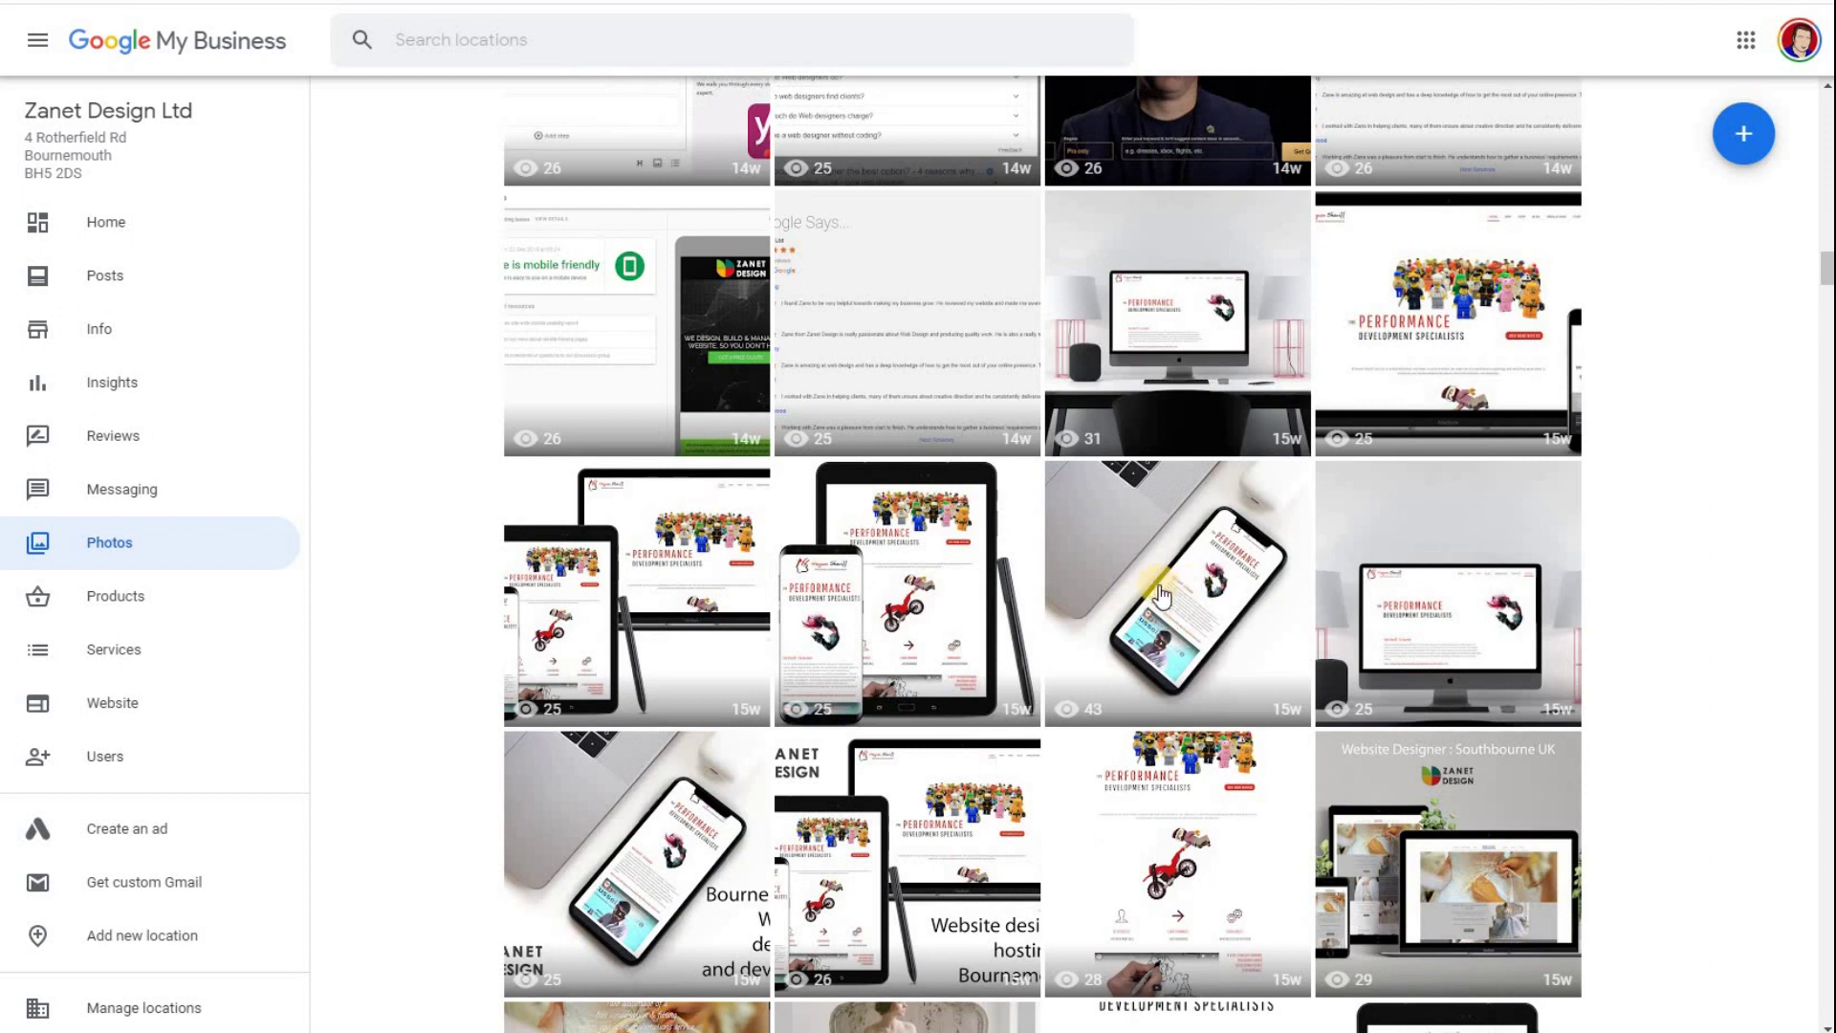
scroll(1145, 545, "down", 2)
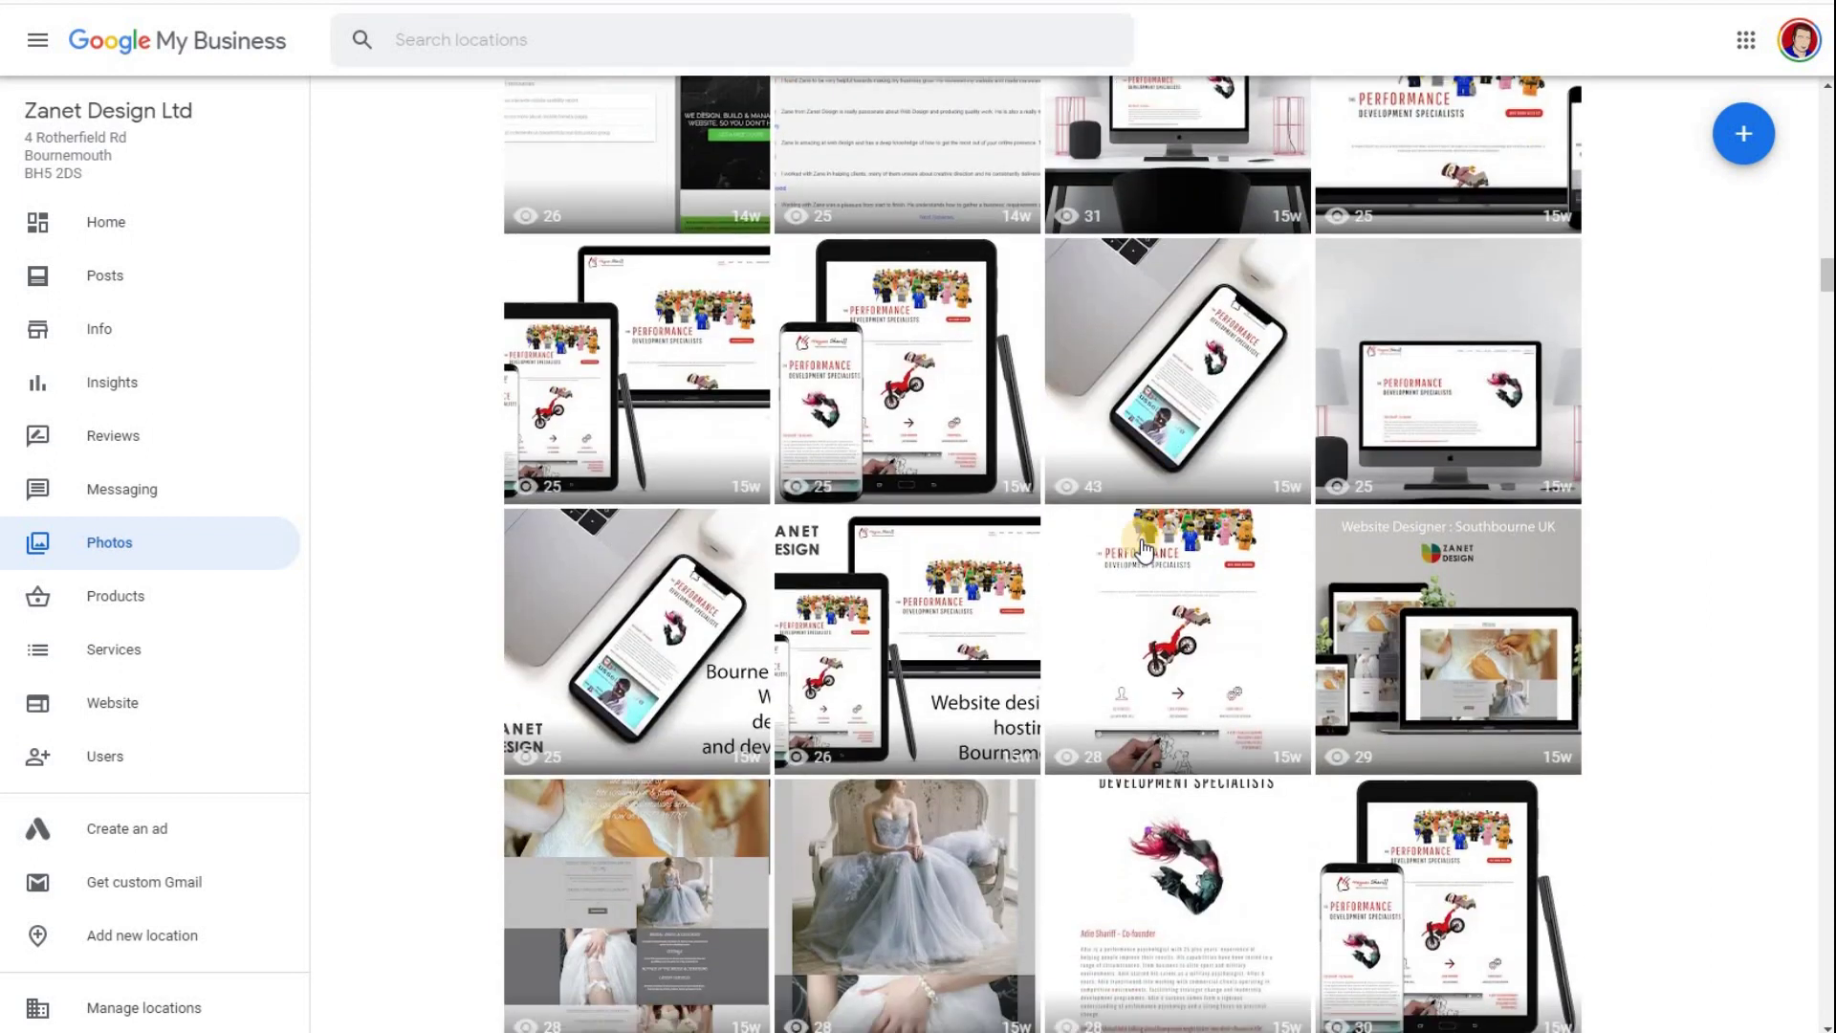
scroll(1145, 546, "down", 6)
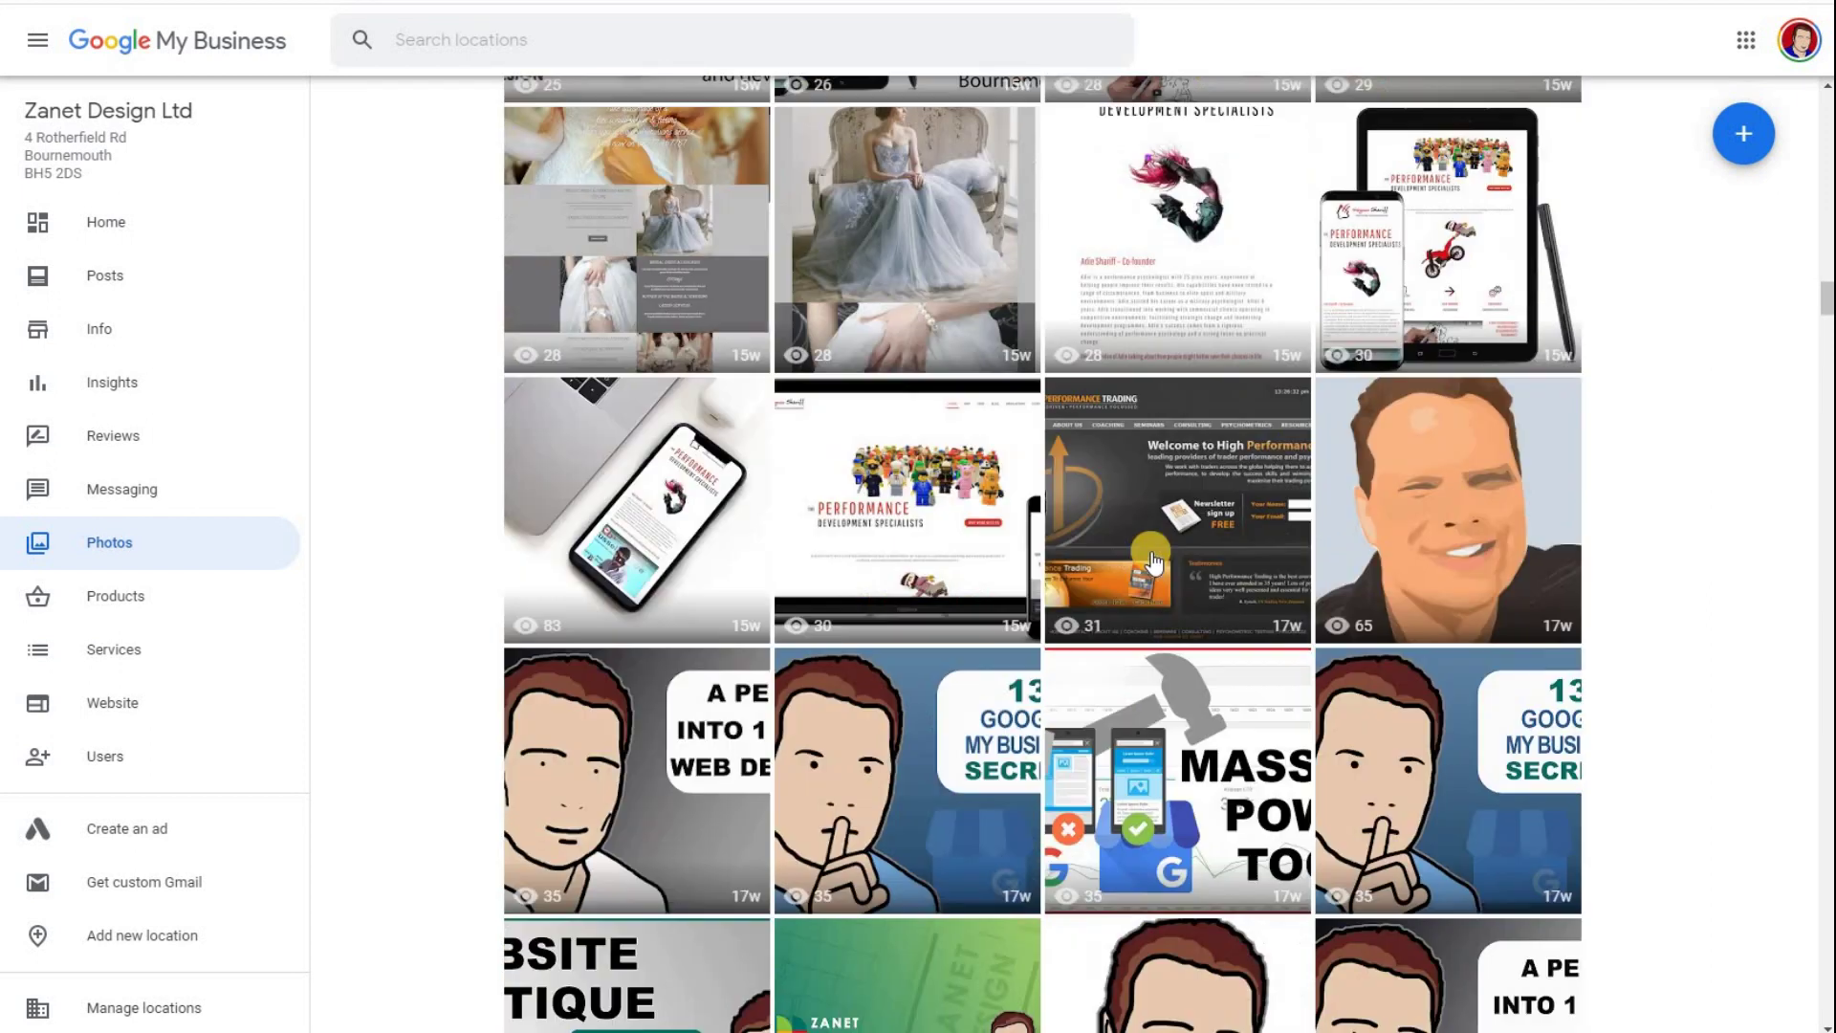
scroll(1152, 560, "down", 1)
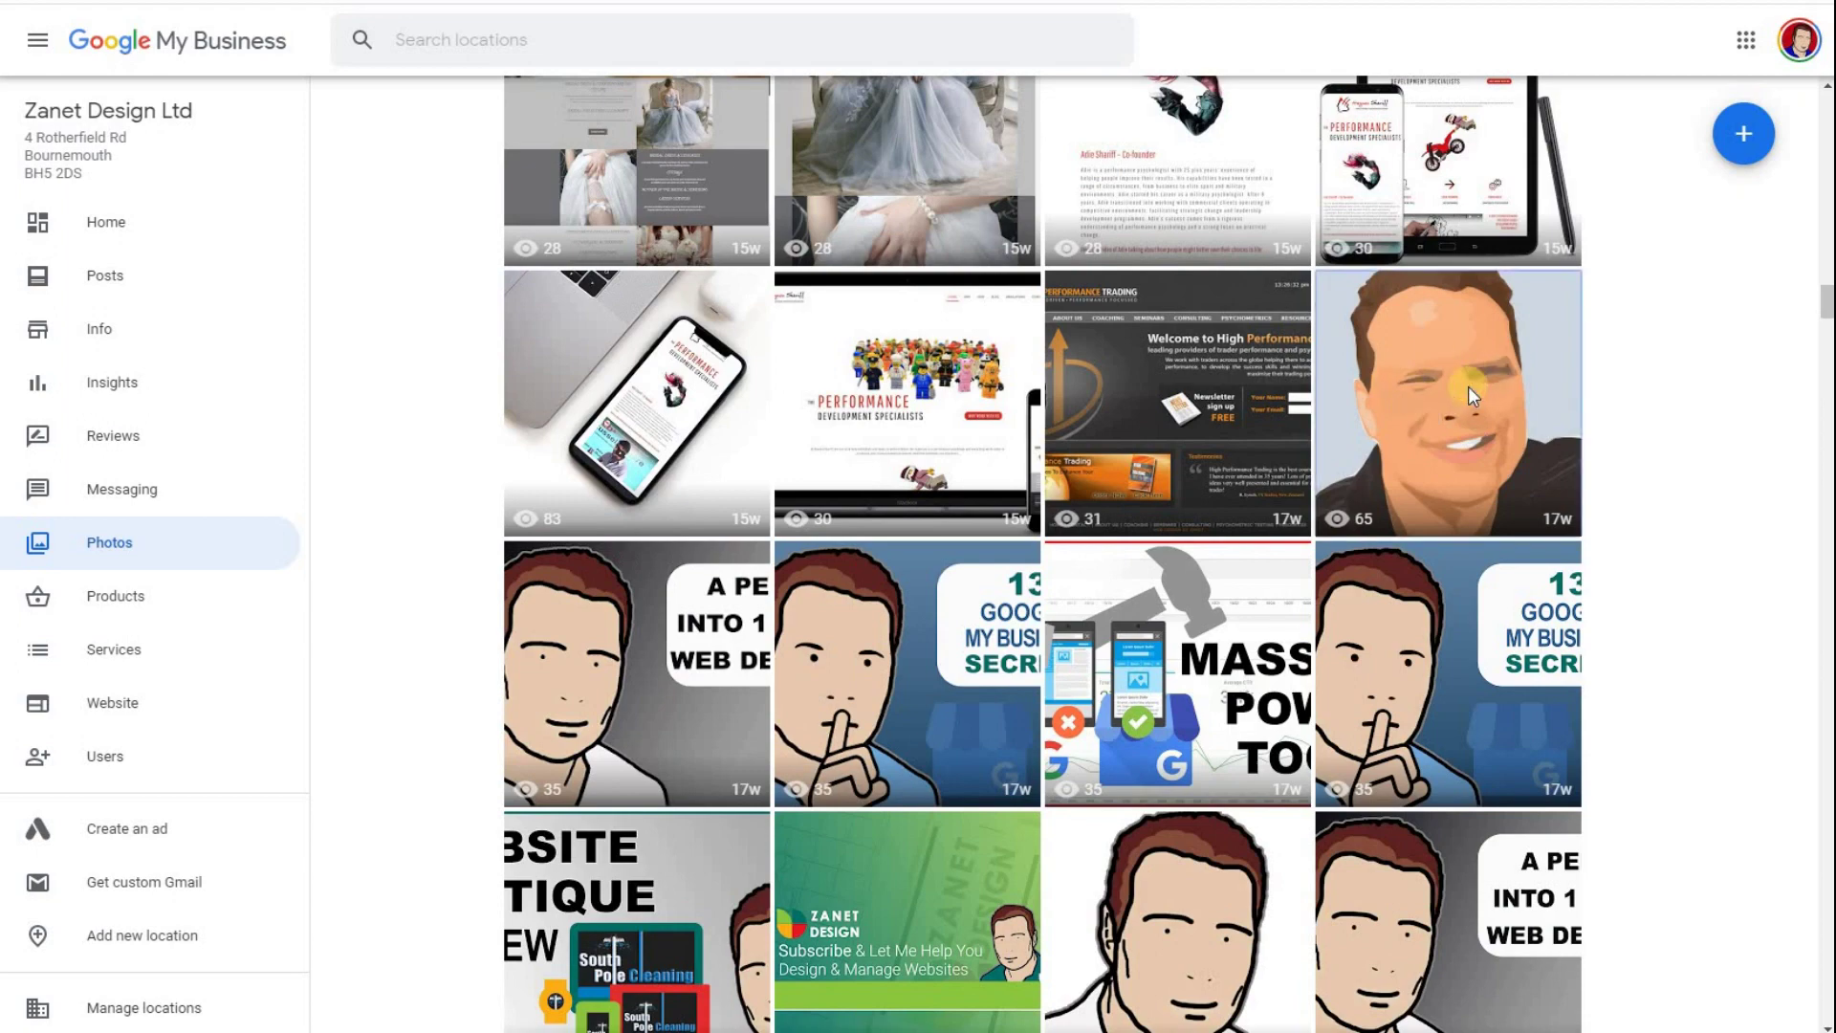
Add the Team category to the cartoon-face portrait from its details panel, then close it.
left_click(1469, 387)
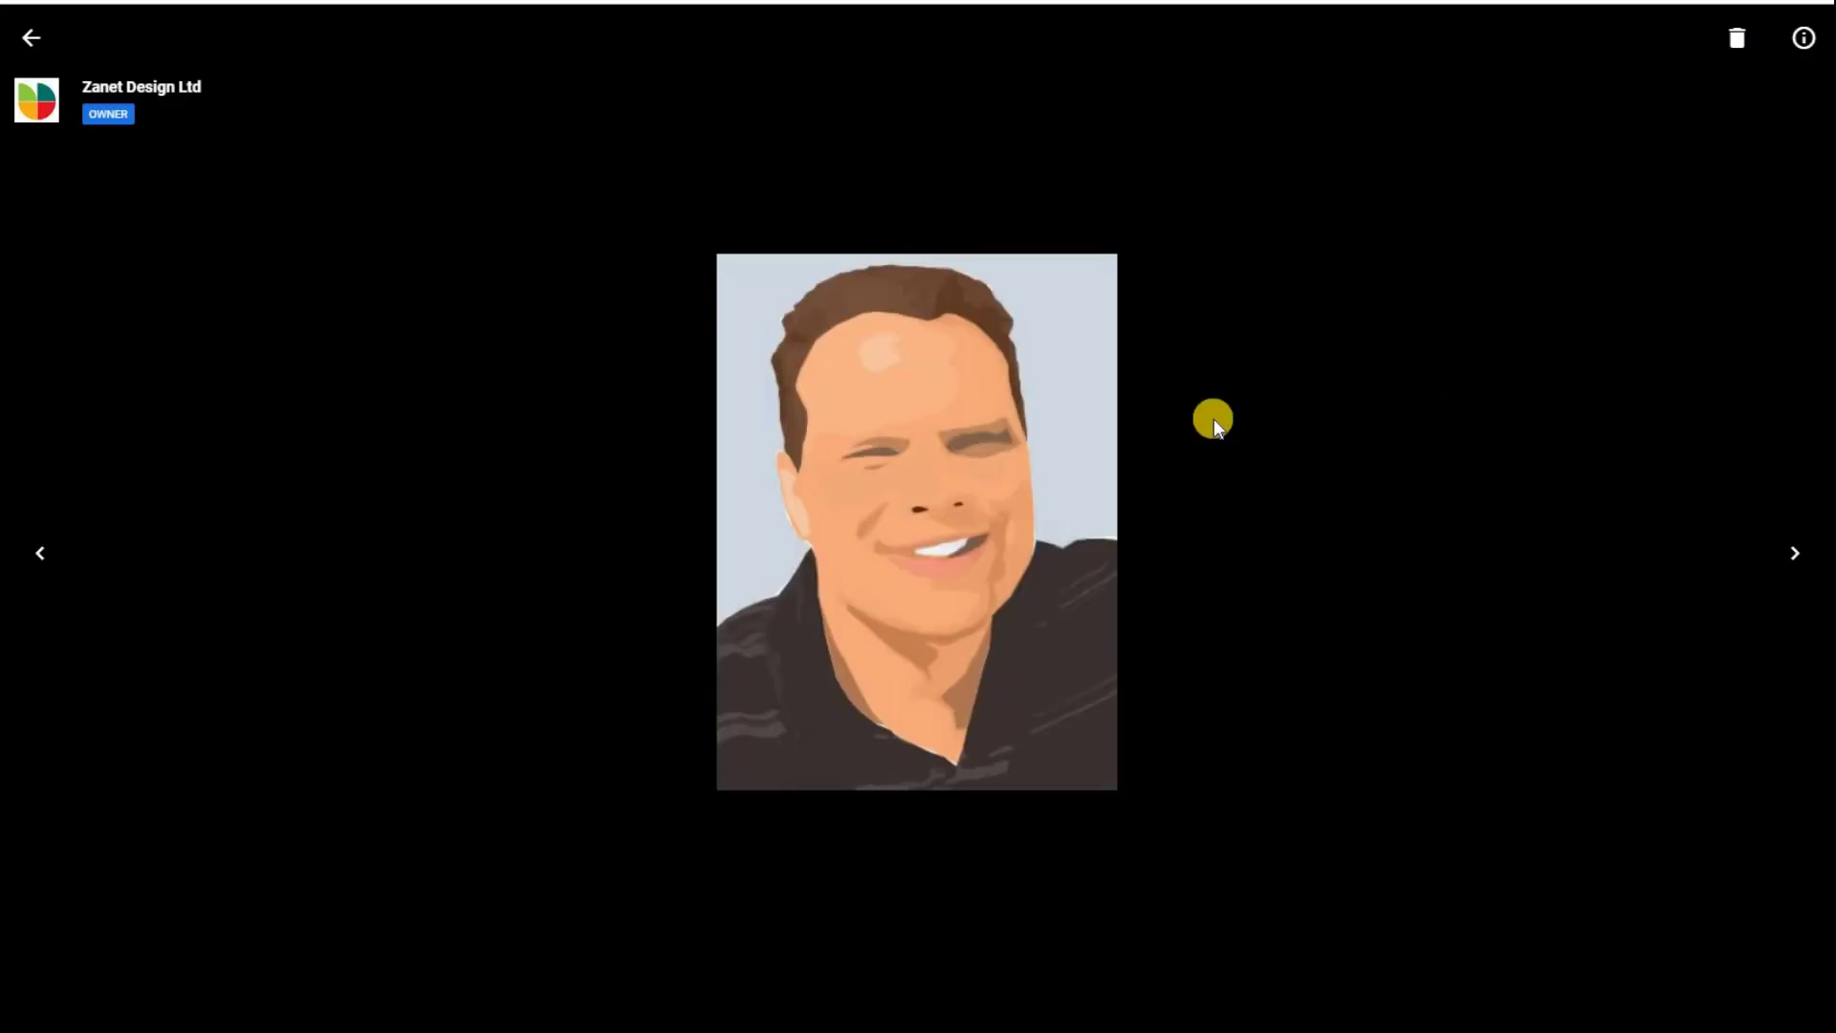
left_click(1802, 43)
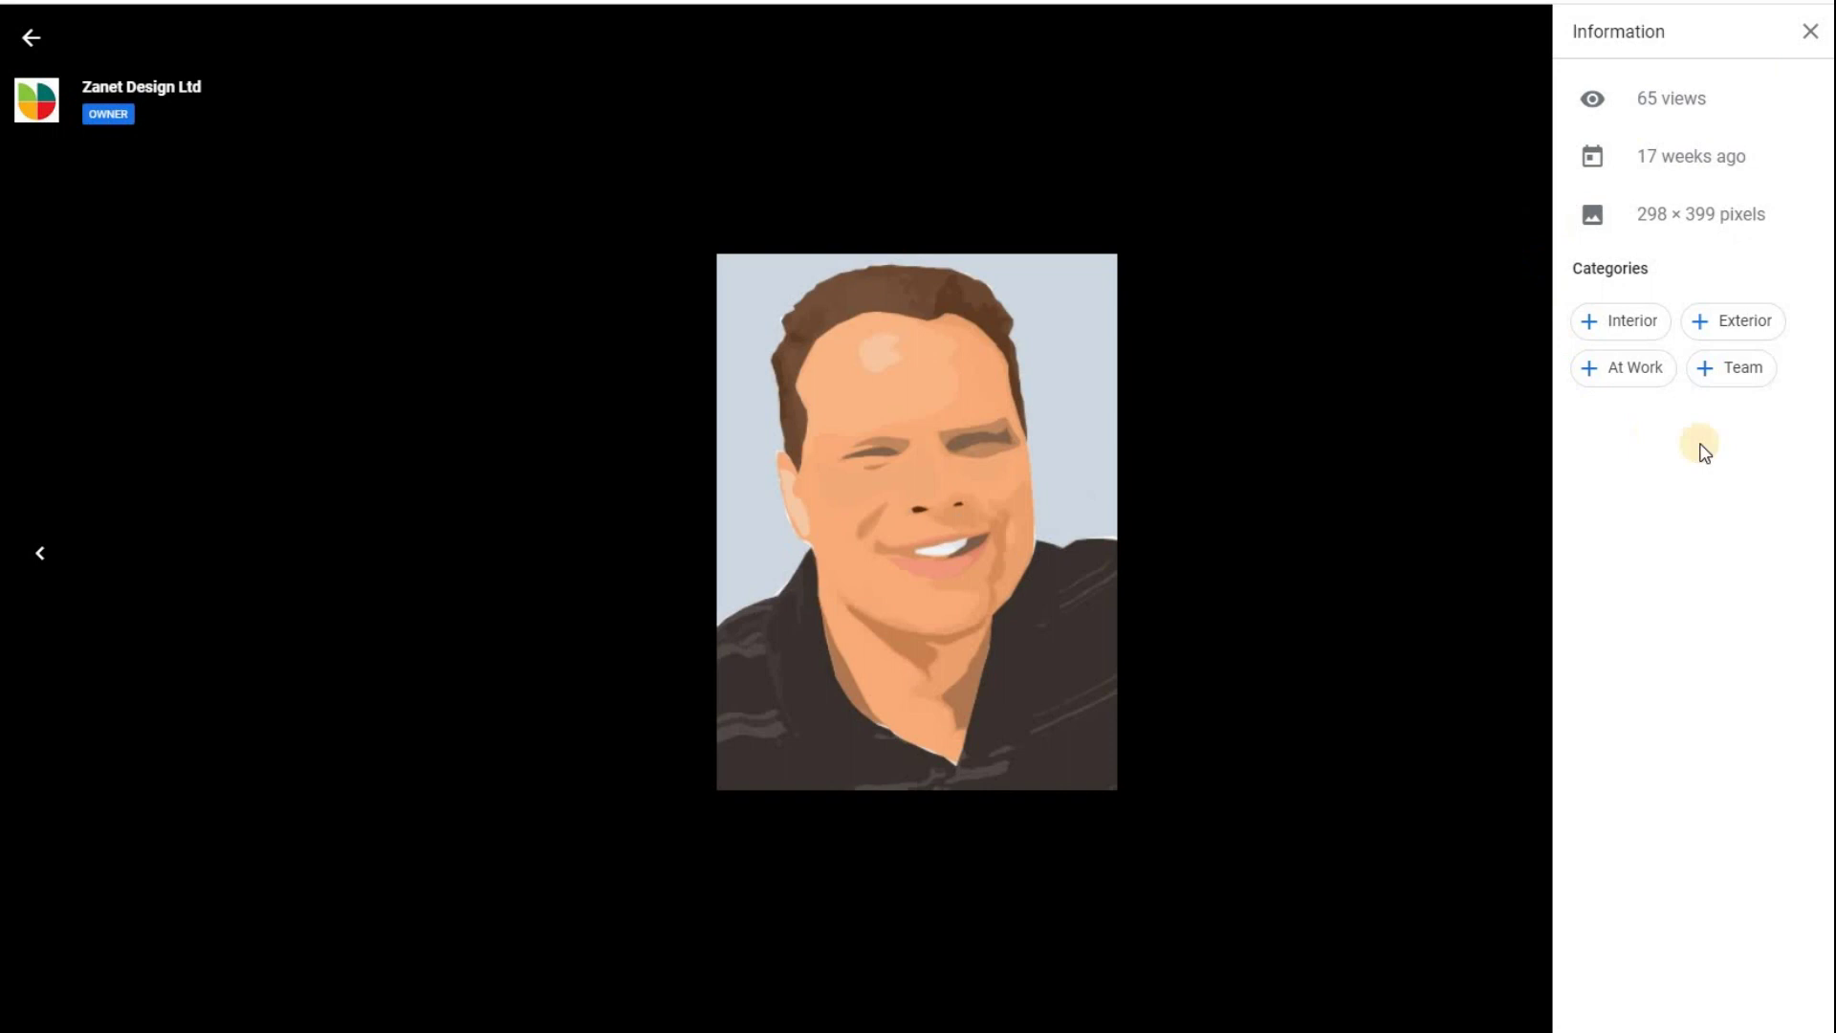
left_click(1707, 379)
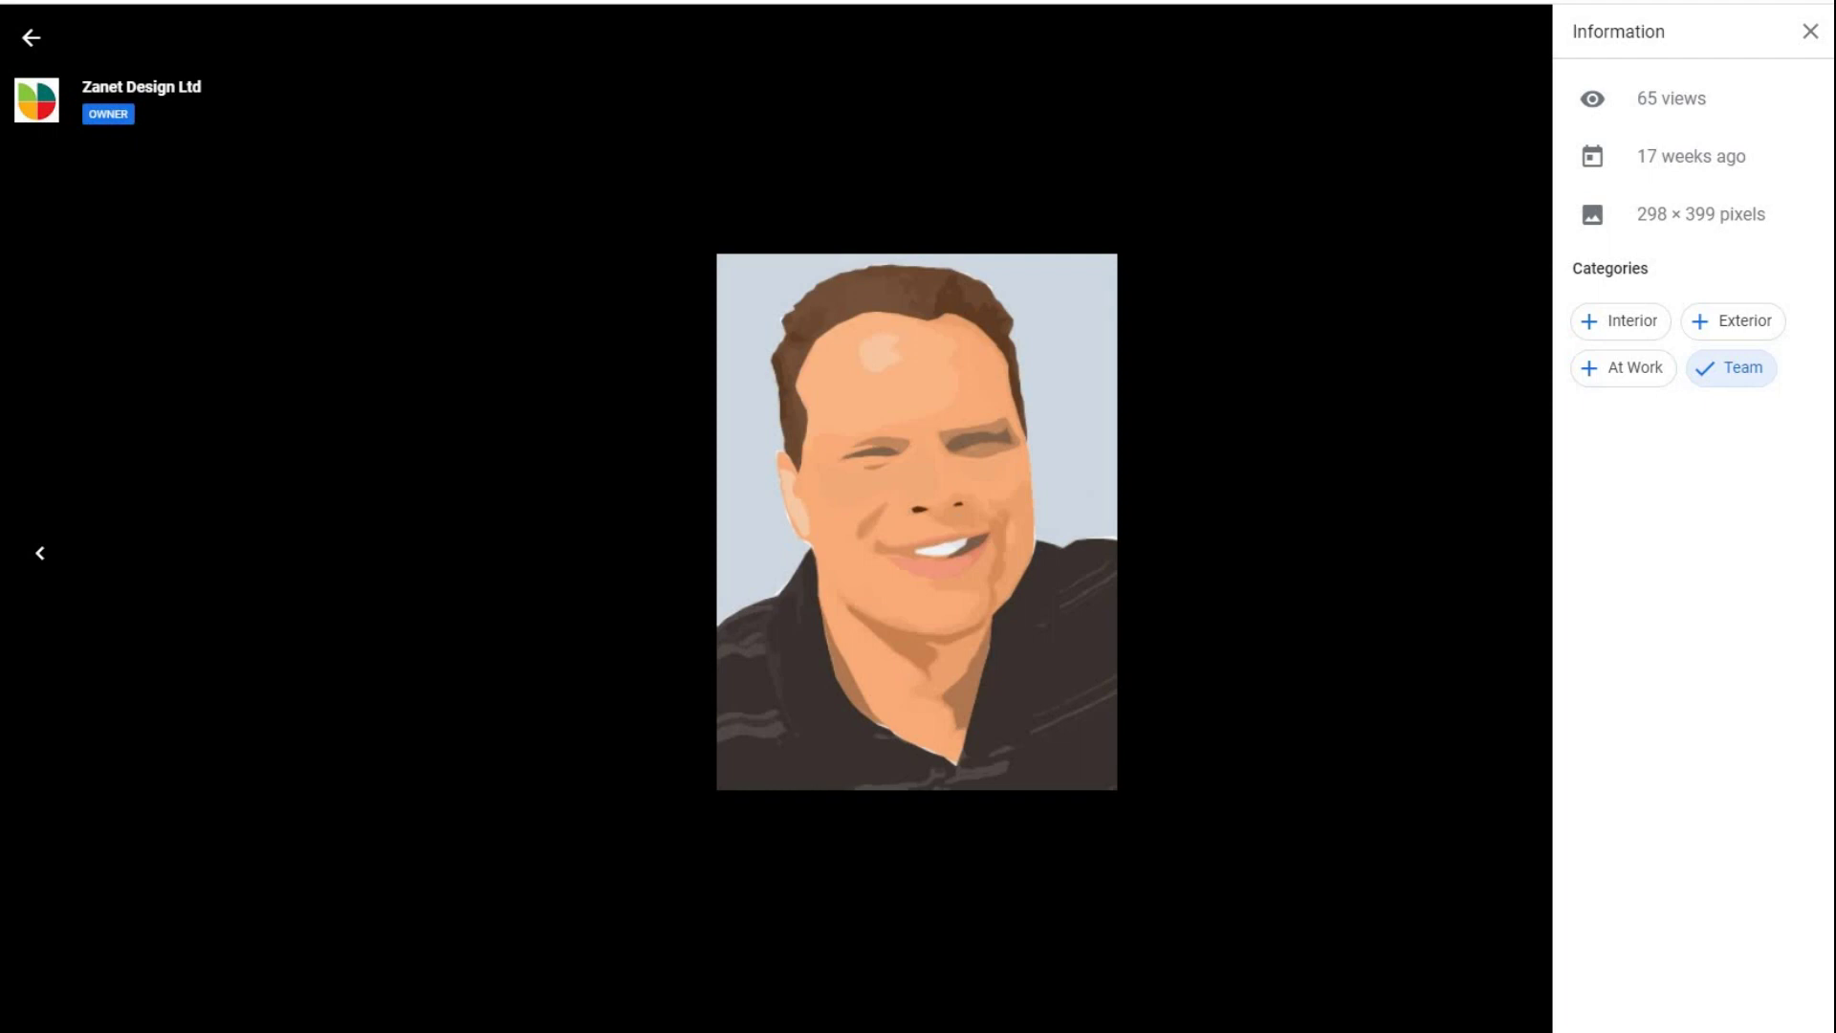
left_click(40, 40)
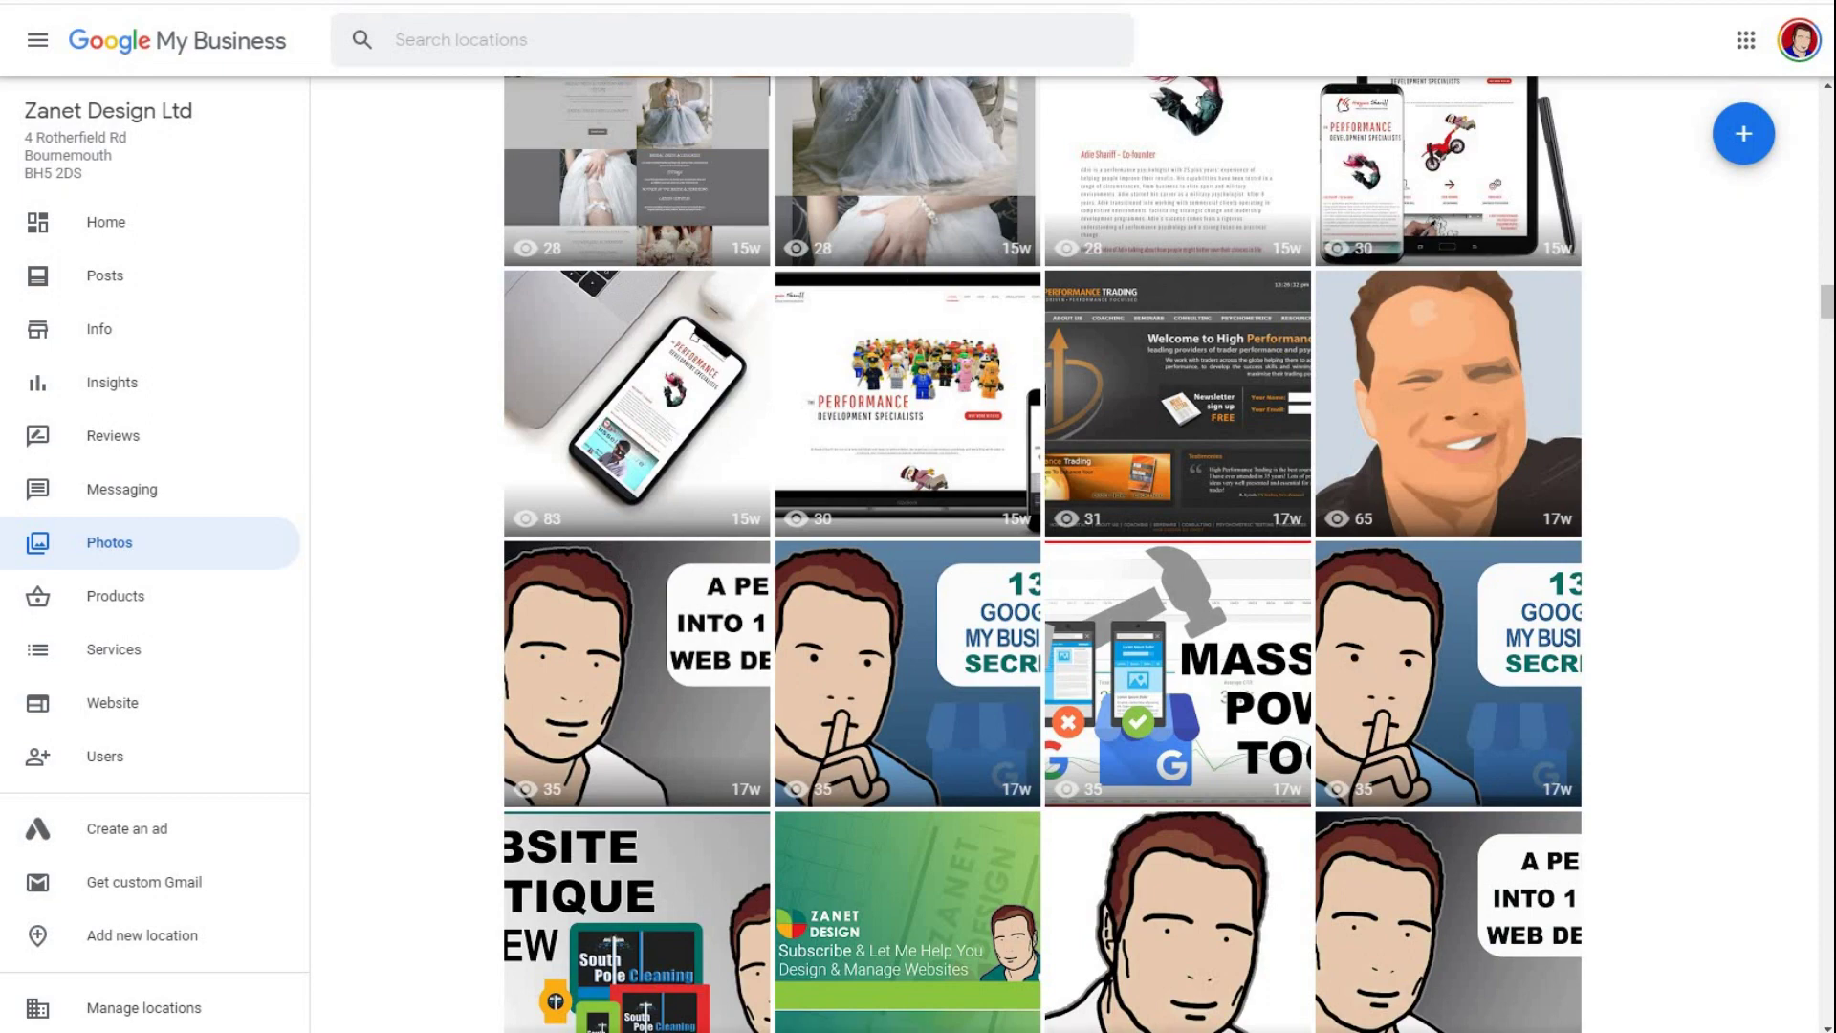
Check the 360 and Interior tabs, then show the six Team photos including the portrait.
scroll(440, 348, "up", 10)
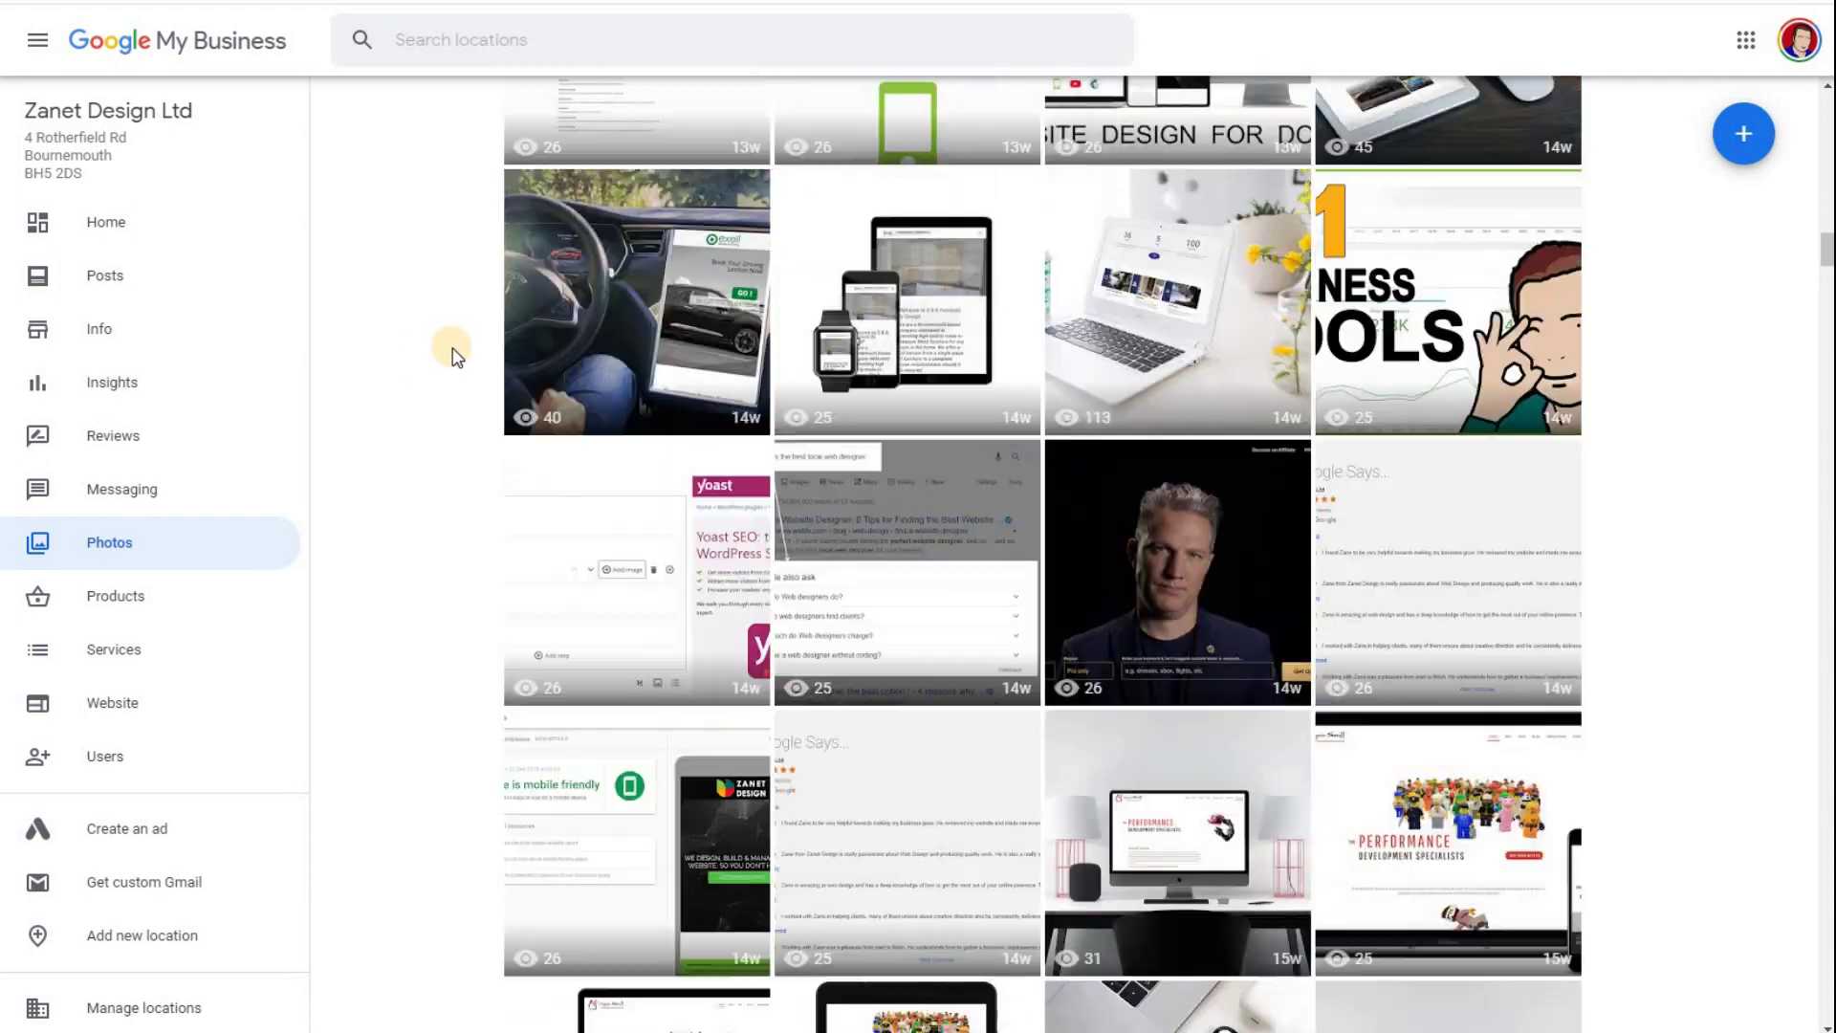
scroll(453, 356, "up", 15)
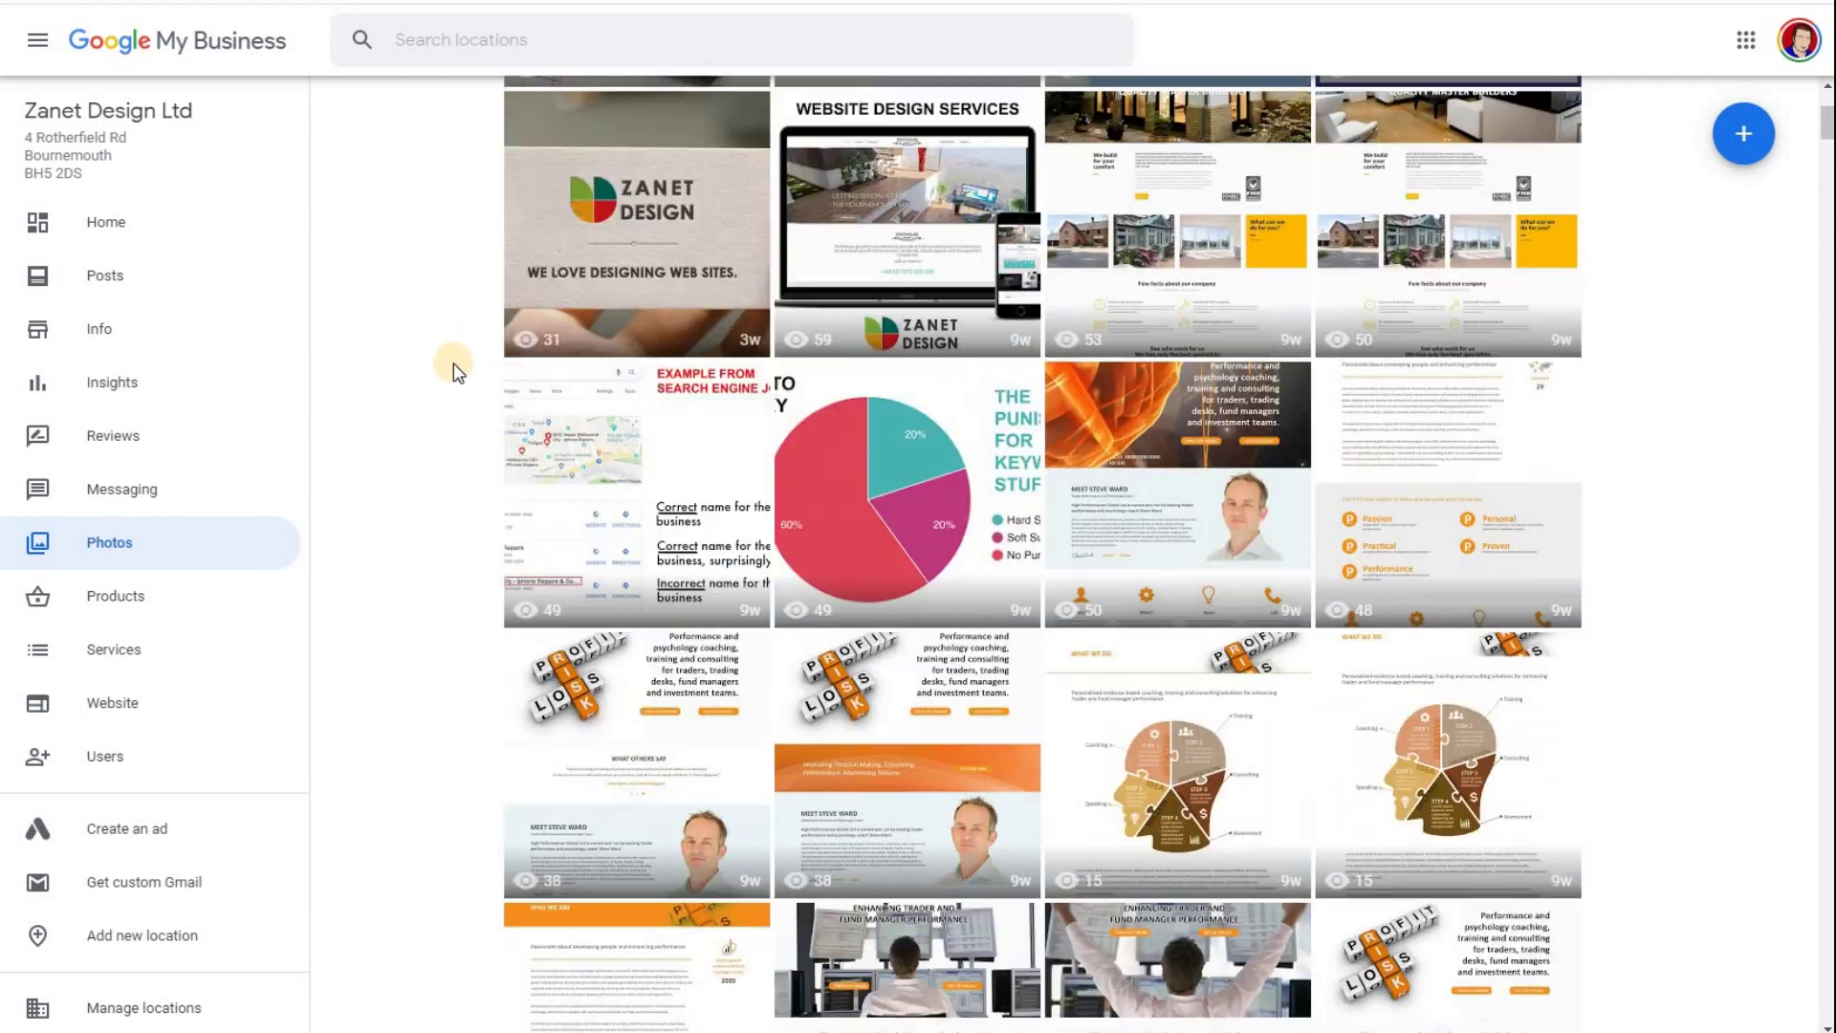
scroll(454, 364, "up", 4)
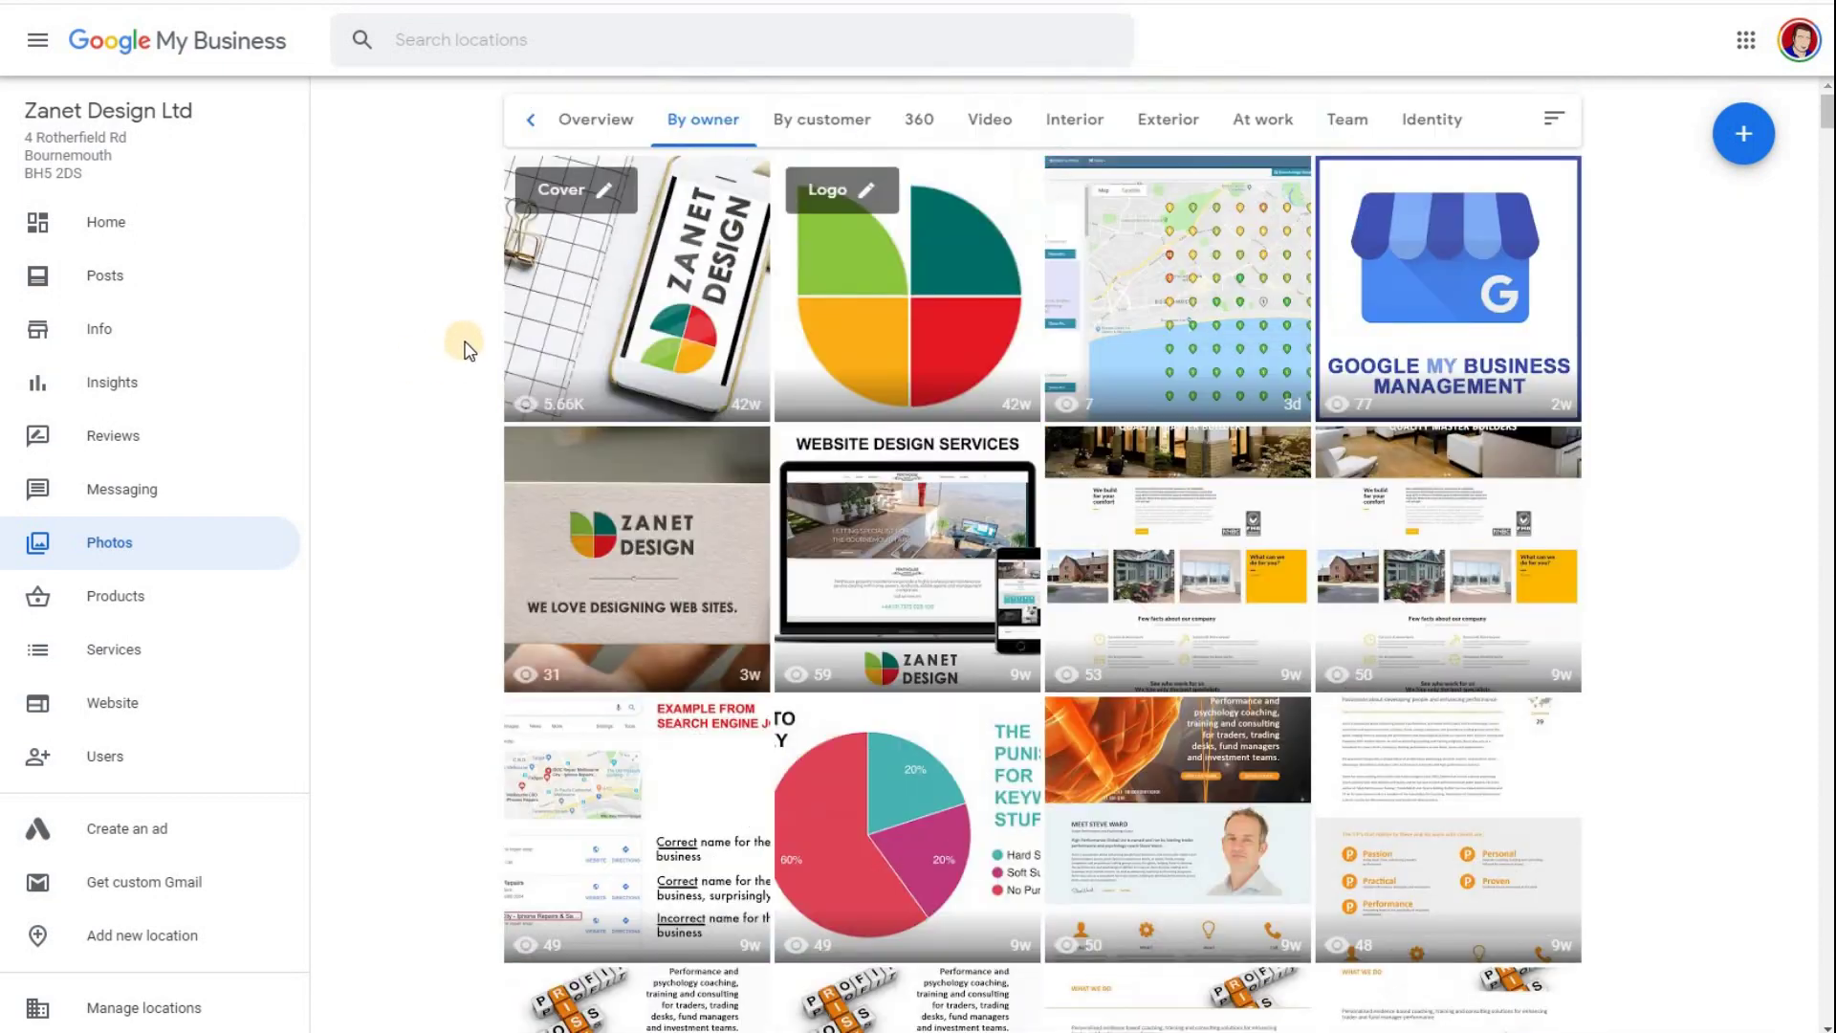
left_click(918, 121)
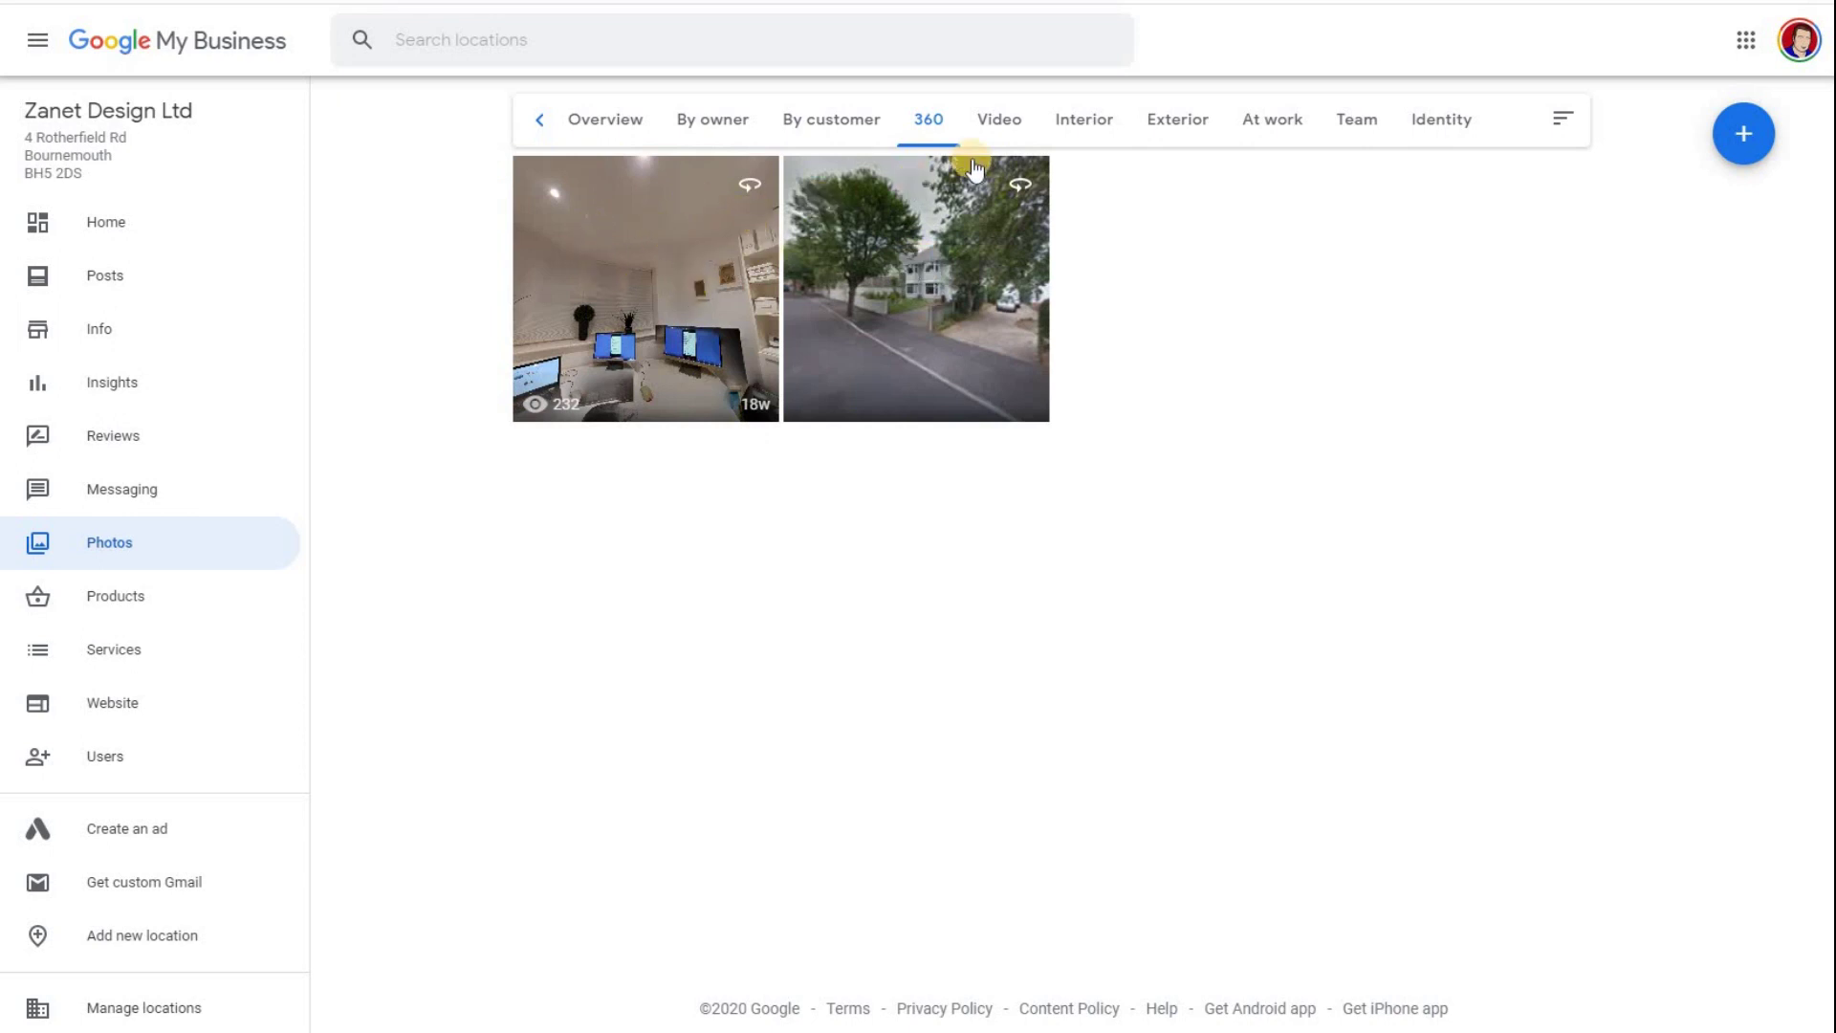
left_click(1091, 122)
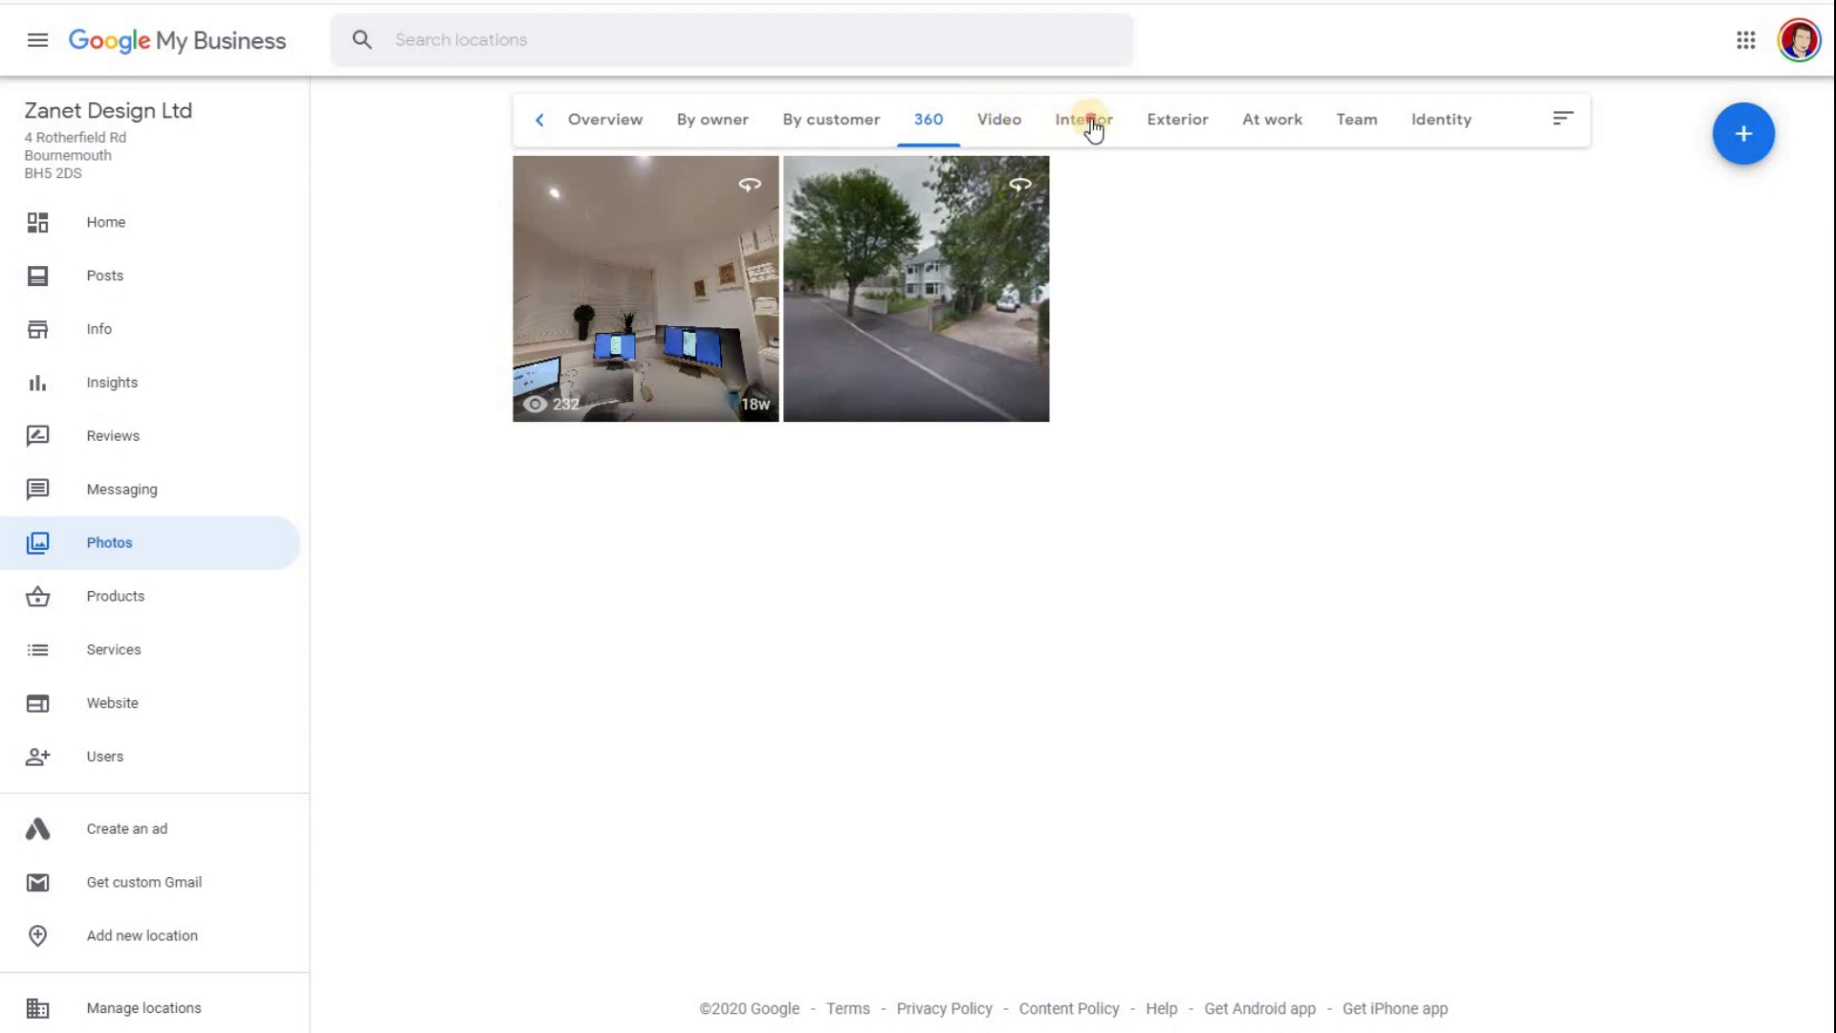
left_click(1354, 120)
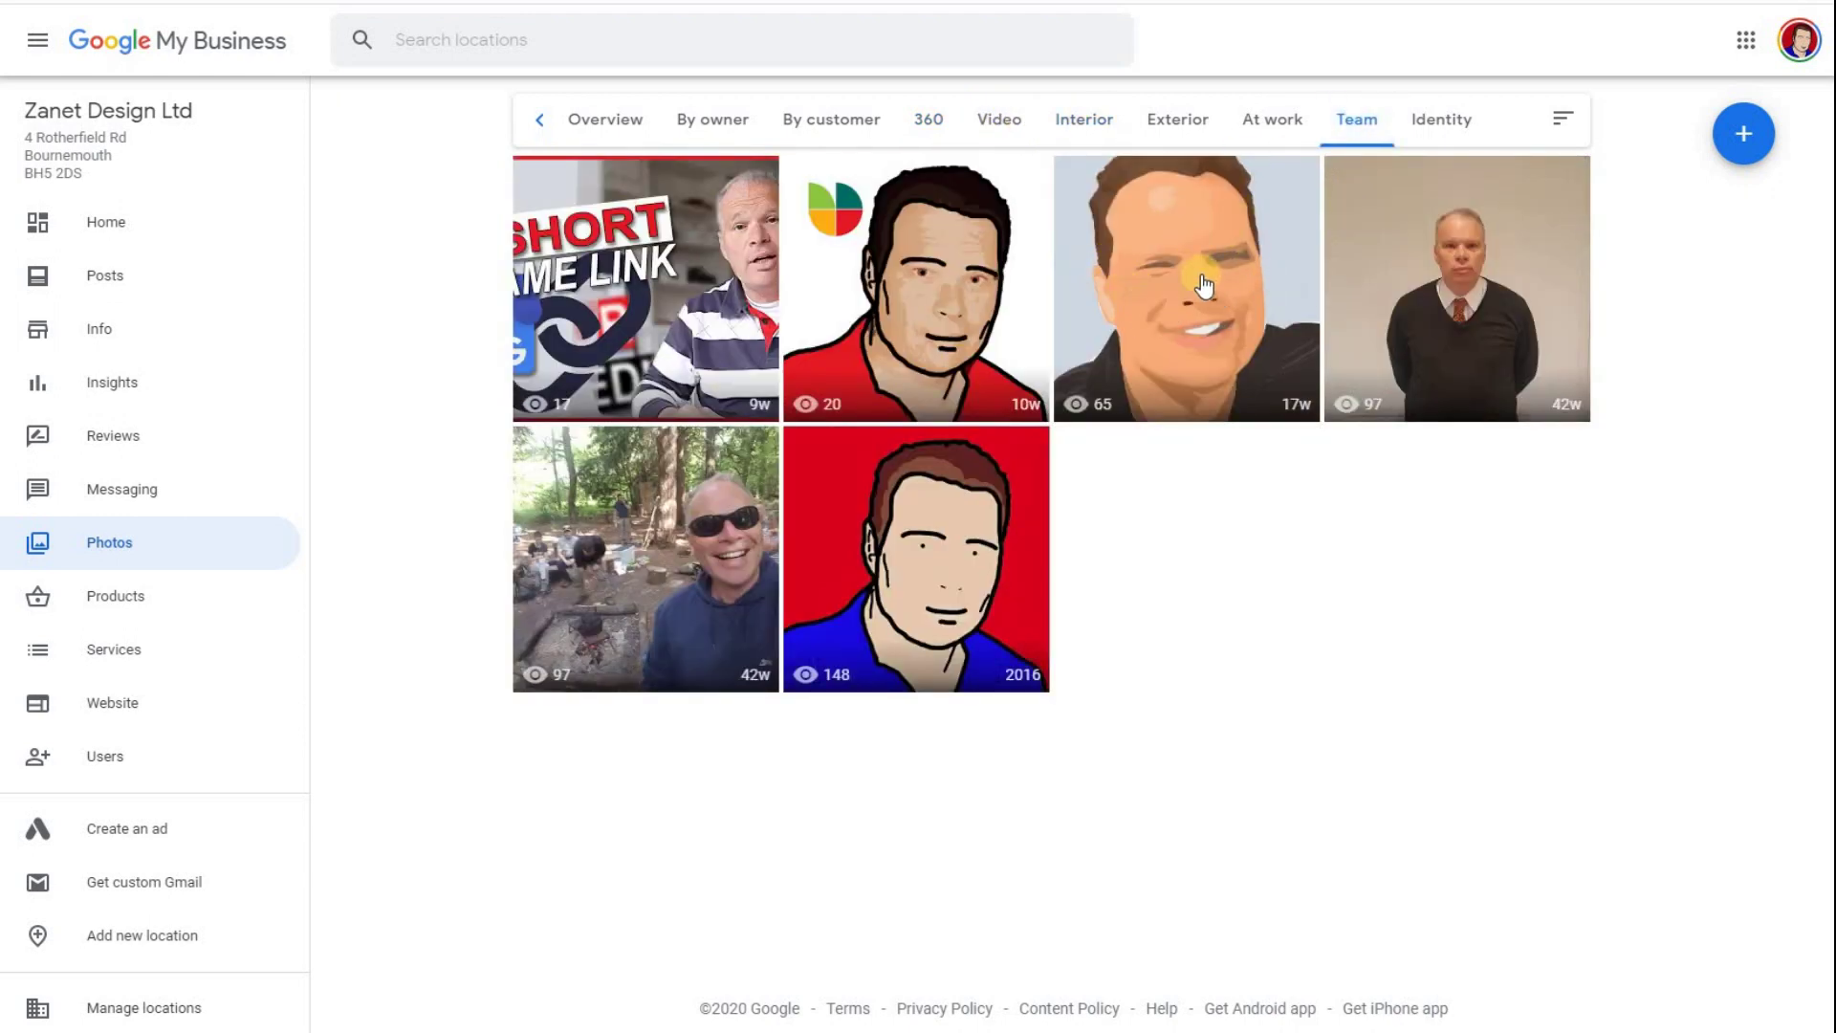
left_click(1368, 123)
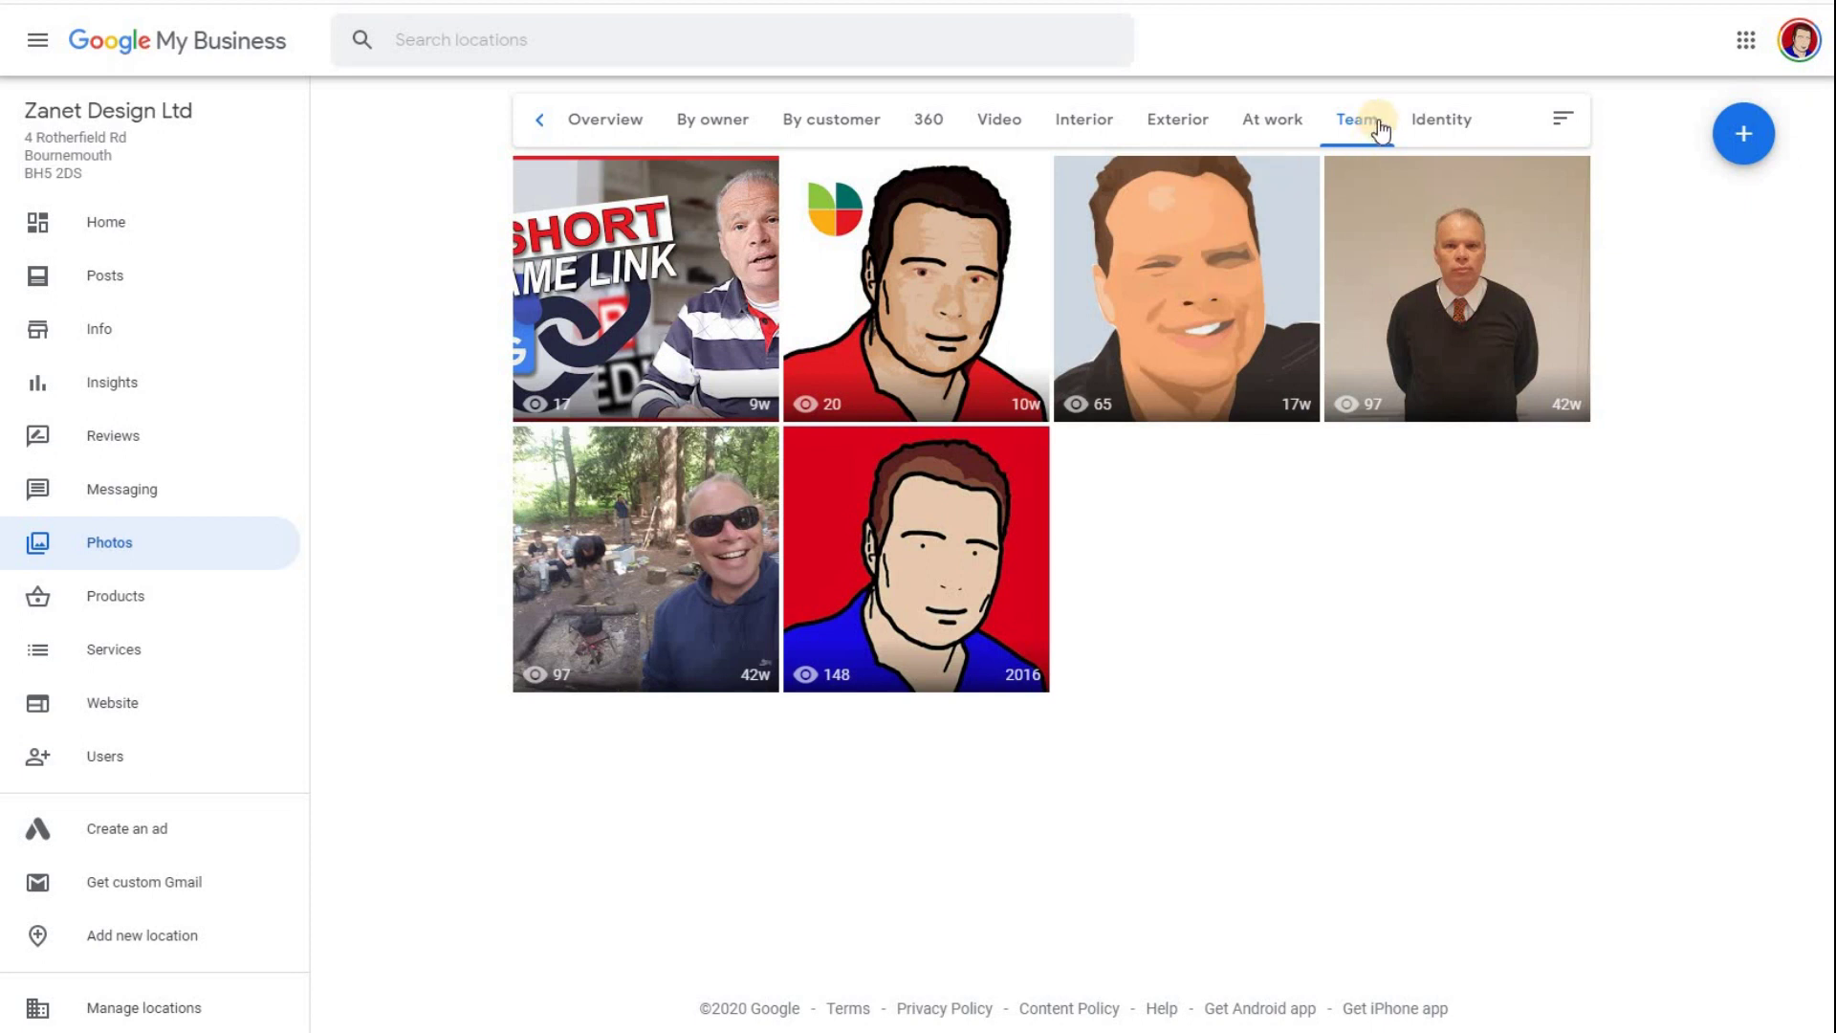